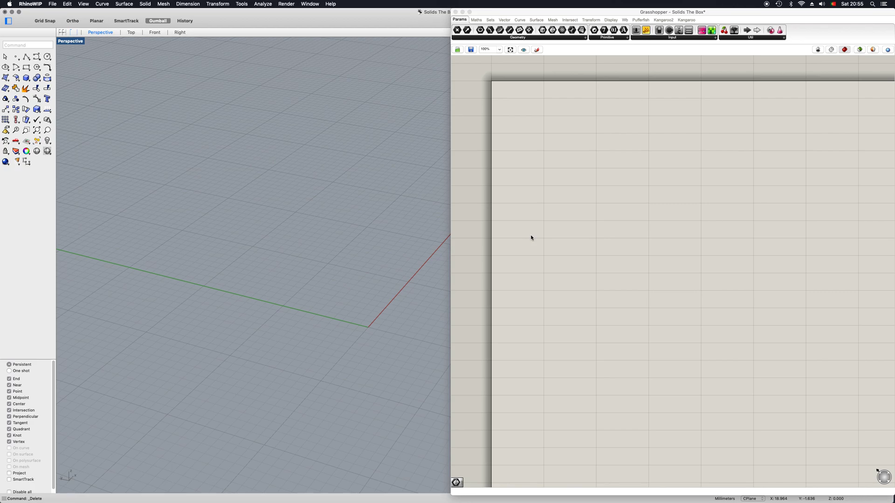
Step: Add a Box parameter to the Grasshopper canvas
{"action": "double_click", "coordinate": [539, 249]}
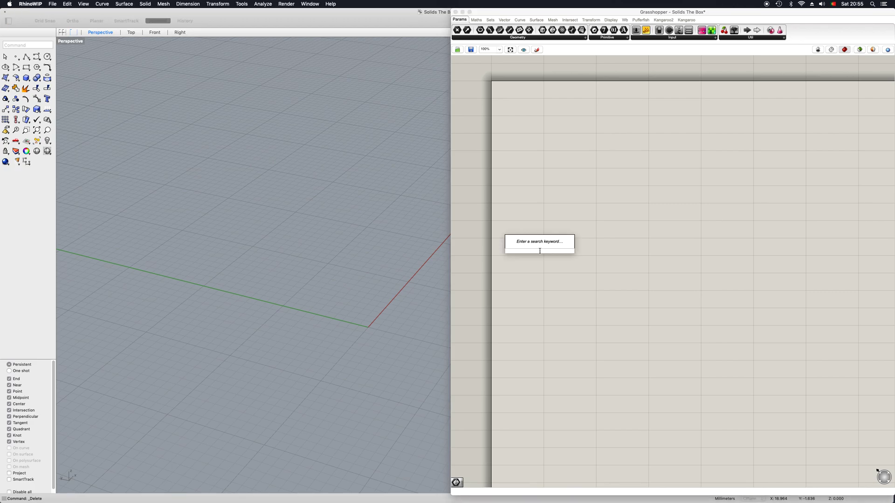
{"action": "type", "text": "box"}
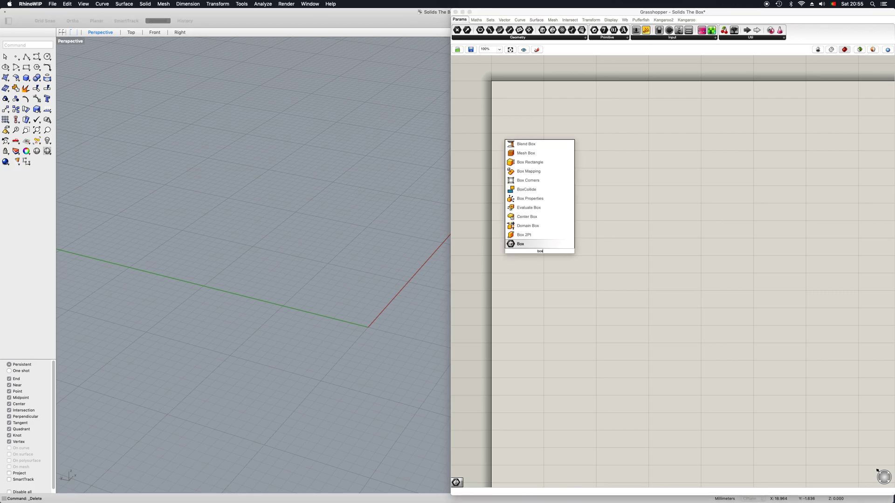
{"action": "key", "text": "Return"}
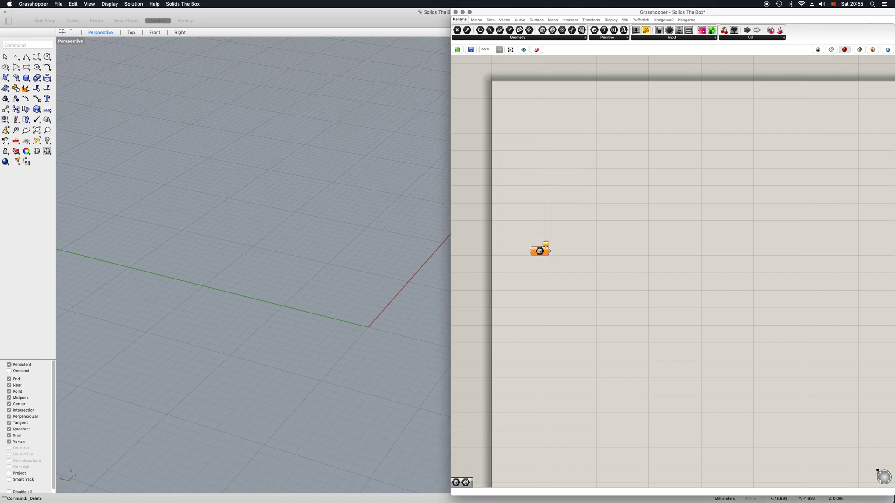
Step: Assign one box to the Box parameter by drawing its base and height in the perspective viewport, and move the parameter higher on the canvas
{"action": "right_click", "coordinate": [540, 252]}
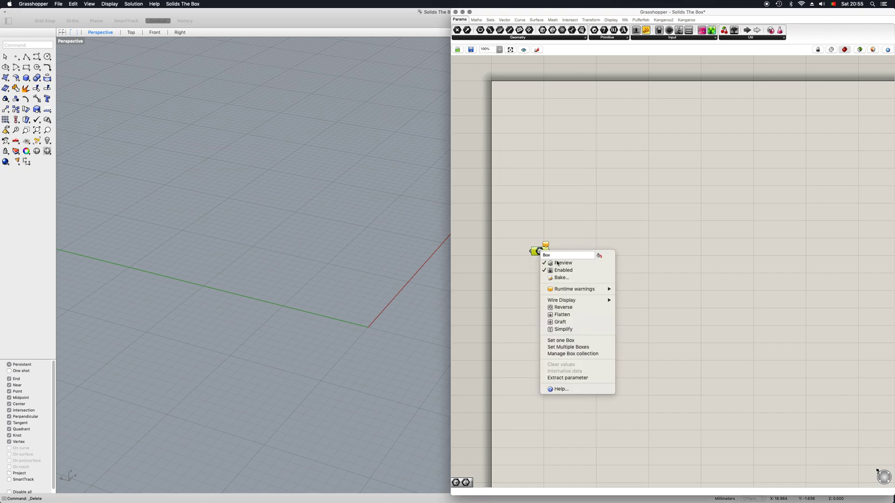
{"action": "left_click", "coordinate": [568, 341]}
{"action": "left_click", "coordinate": [381, 281]}
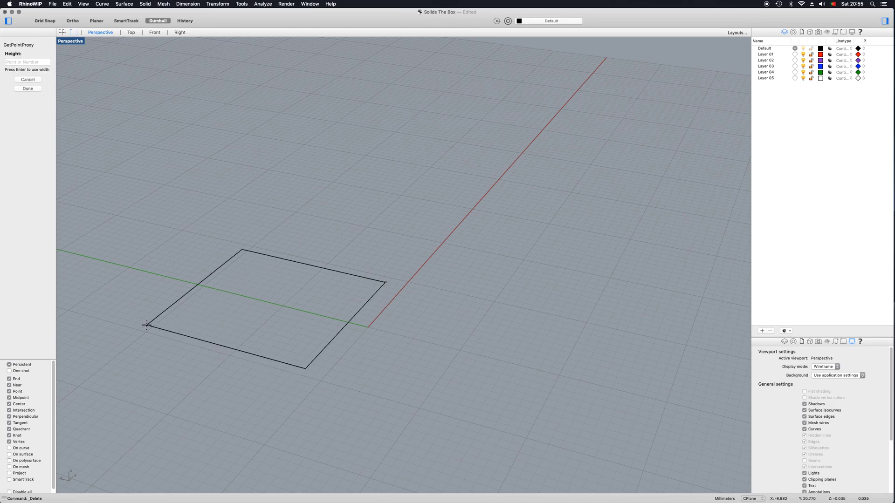
{"action": "left_click", "coordinate": [149, 324]}
{"action": "left_click", "coordinate": [116, 211]}
{"action": "left_click", "coordinate": [578, 260]}
{"action": "left_click_drag", "start_coordinate": [539, 252], "coordinate": [535, 152]}
Step: Add a Box 2Pt component and place it beside and slightly below the Box parameter
{"action": "double_click", "coordinate": [588, 288]}
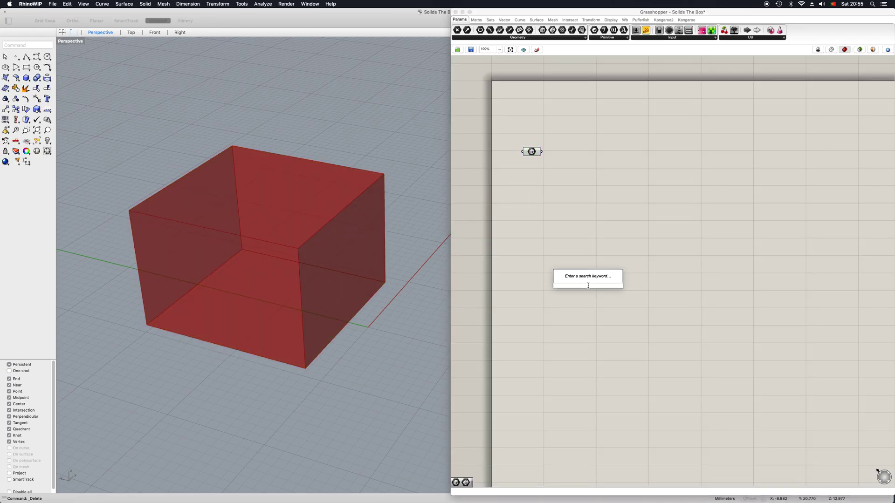
{"action": "type", "text": "box"}
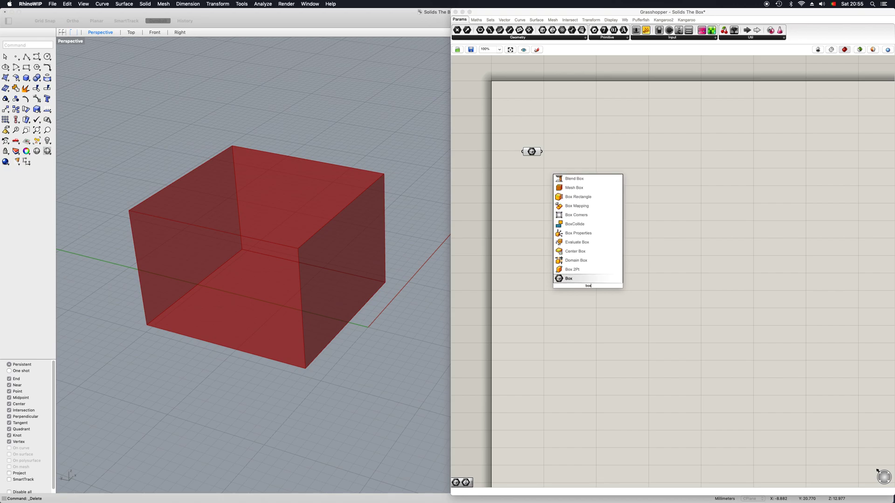
{"action": "key", "text": "Up"}
{"action": "key", "text": "Return"}
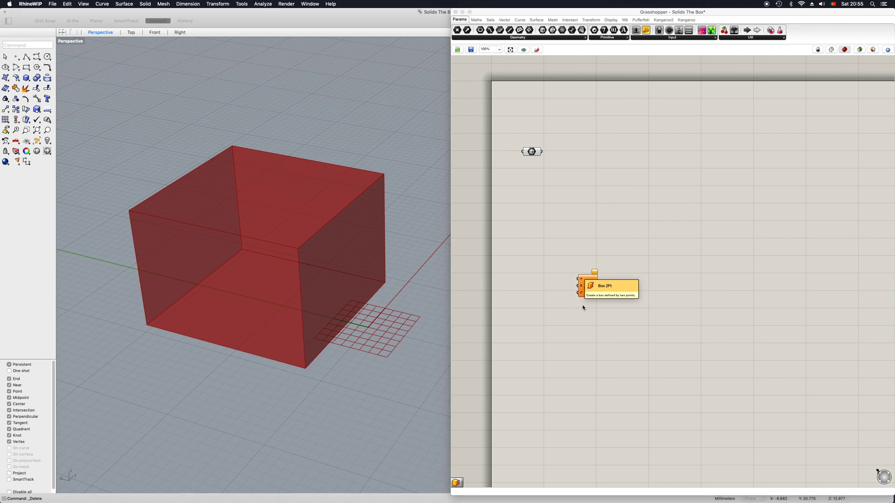
{"action": "right_click_drag", "start_coordinate": [569, 320], "coordinate": [537, 340]}
{"action": "left_click_drag", "start_coordinate": [555, 311], "coordinate": [599, 225]}
{"action": "left_click_drag", "start_coordinate": [539, 280], "coordinate": [563, 255]}
{"action": "right_click_drag", "start_coordinate": [558, 250], "coordinate": [563, 248]}
{"action": "scroll", "coordinate": [571, 256], "scroll_direction": "left", "scroll_amount": 3}
Step: Add a Center Box component and place it below the Box 2Pt component
{"action": "double_click", "coordinate": [578, 263]}
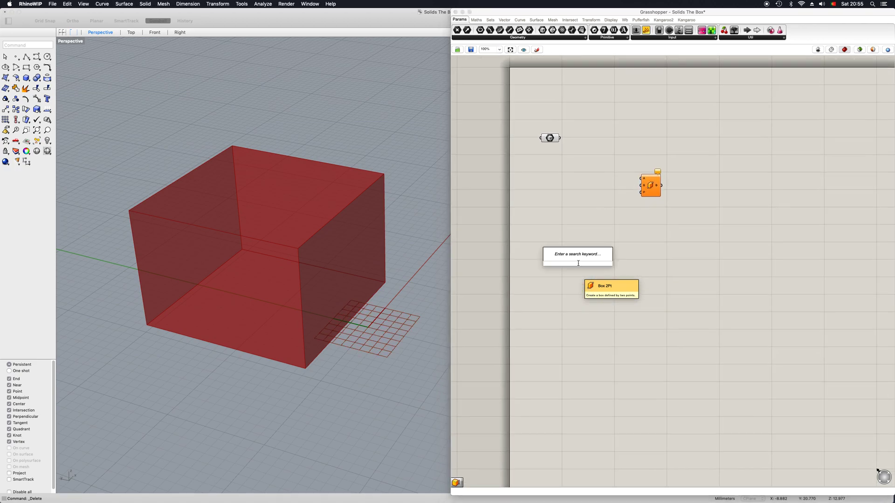
{"action": "type", "text": "box"}
{"action": "key", "text": "Up"}
{"action": "key", "text": "Up"}
{"action": "key", "text": "Up"}
{"action": "key", "text": "Up"}
{"action": "key", "text": "Up"}
{"action": "key", "text": "Up"}
{"action": "key", "text": "Up"}
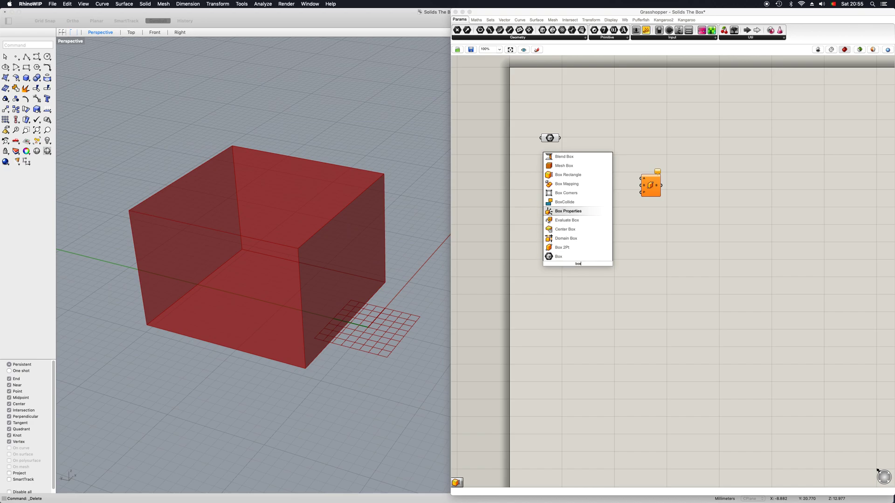
{"action": "key", "text": "Down"}
{"action": "key", "text": "Down"}
{"action": "key", "text": "Down"}
{"action": "key", "text": "Down"}
{"action": "key", "text": "Return"}
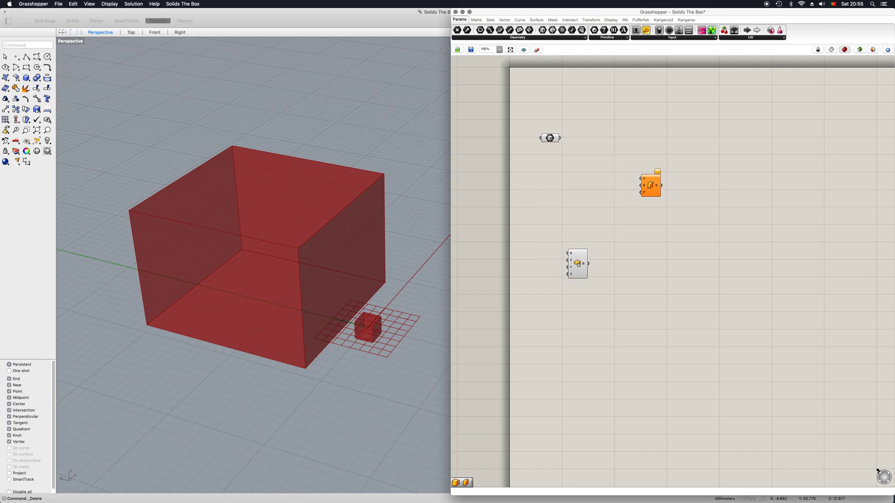
{"action": "left_click", "coordinate": [567, 289]}
Step: Add a Box Rectangle component and place it below the Center Box component
{"action": "double_click", "coordinate": [567, 289]}
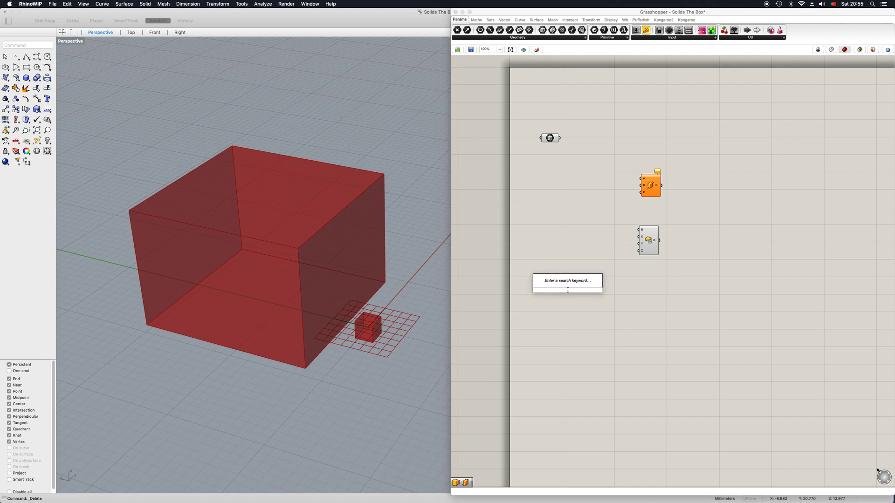
{"action": "type", "text": "box"}
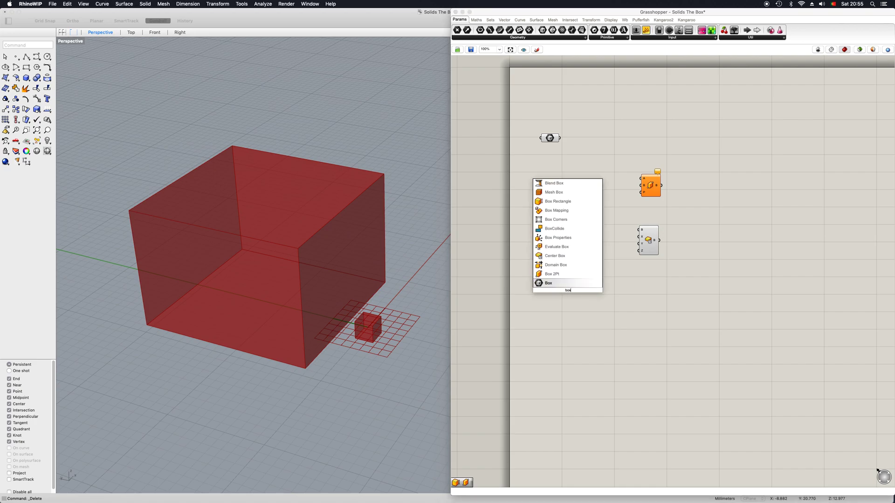
{"action": "key", "text": "Up"}
{"action": "key", "text": "Up"}
{"action": "key", "text": "Up"}
{"action": "key", "text": "Up"}
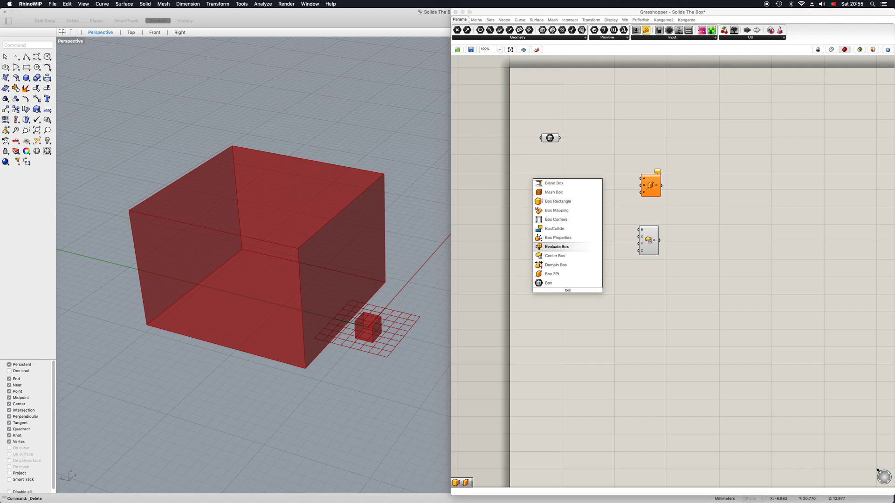
{"action": "key", "text": "Up"}
{"action": "key", "text": "Up"}
{"action": "key", "text": "Up"}
{"action": "key", "text": "Up"}
{"action": "key", "text": "Up"}
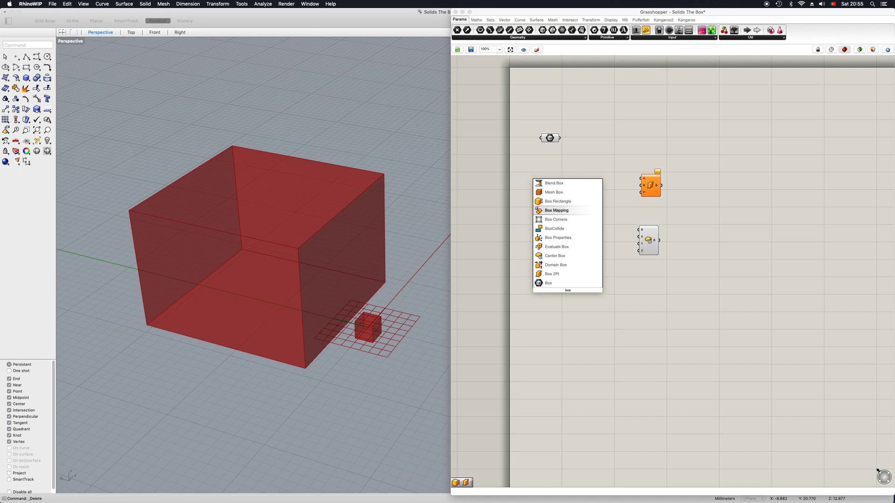
{"action": "key", "text": "Return"}
{"action": "left_click_drag", "start_coordinate": [568, 289], "coordinate": [660, 311]}
{"action": "left_click", "coordinate": [606, 239]}
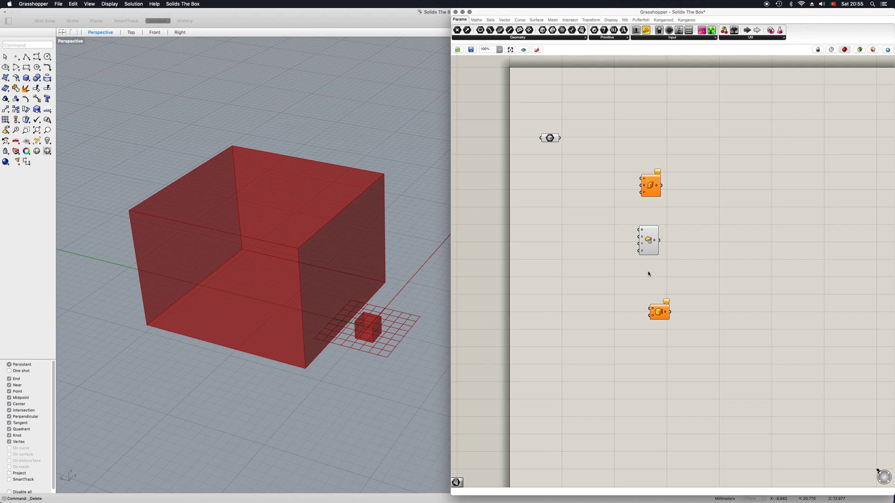
Step: Delete the standalone Box parameter and shift the Center Box component slightly between the other two components
{"action": "left_click_drag", "start_coordinate": [652, 250], "coordinate": [651, 257]}
{"action": "scroll", "coordinate": [365, 342], "scroll_direction": "up", "scroll_amount": 5}
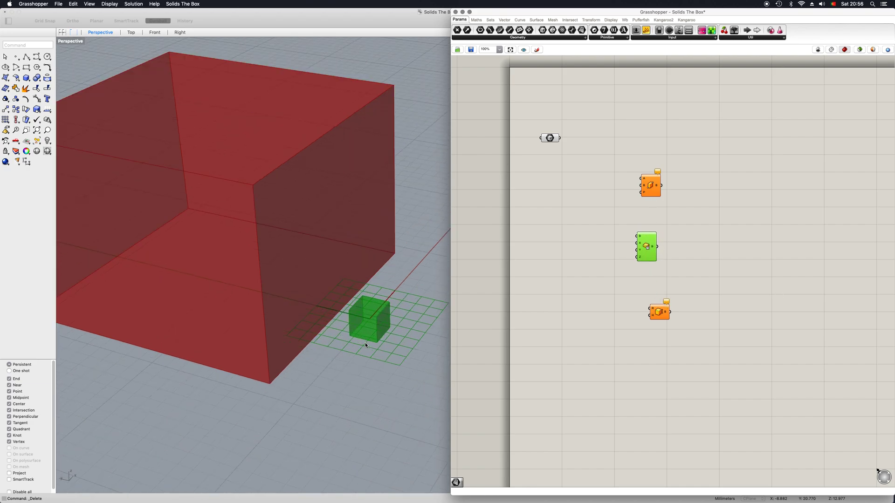
{"action": "scroll", "coordinate": [365, 344], "scroll_direction": "down", "scroll_amount": 2}
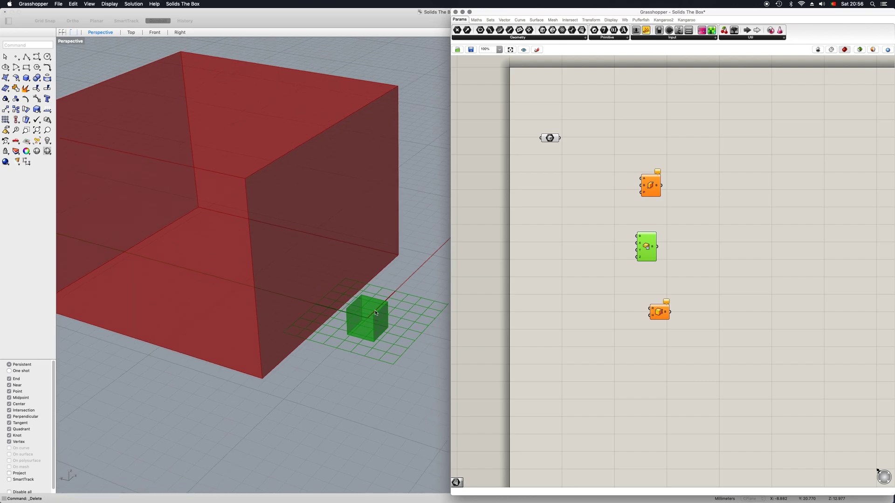
{"action": "left_click", "coordinate": [521, 202]}
{"action": "left_click_drag", "start_coordinate": [561, 178], "coordinate": [532, 127]}
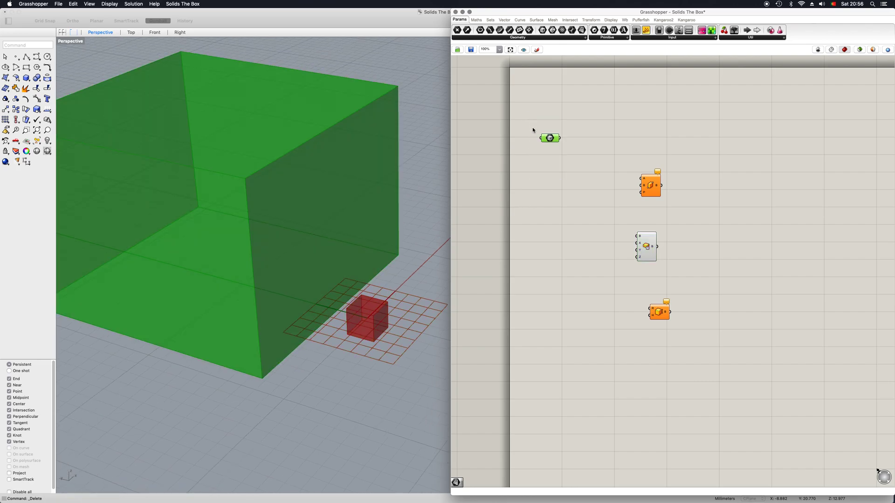
{"action": "key", "text": "Delete"}
{"action": "left_click_drag", "start_coordinate": [644, 248], "coordinate": [651, 253]}
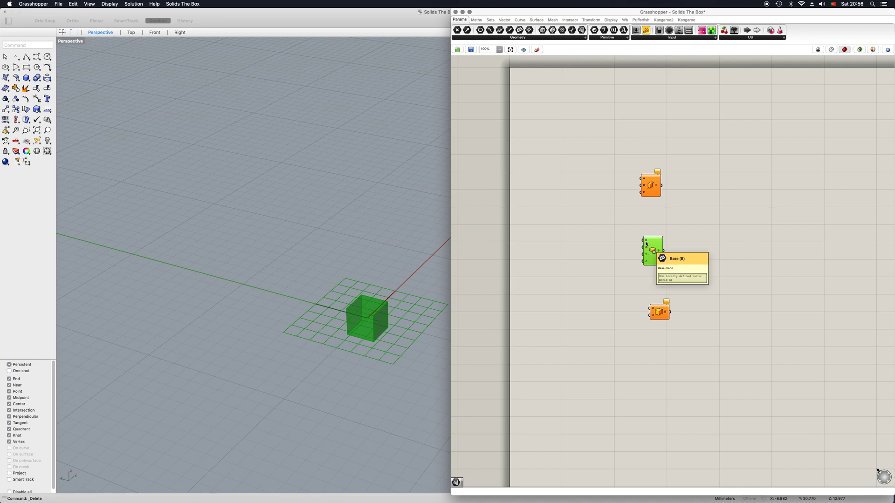
{"action": "left_click", "coordinate": [616, 253]}
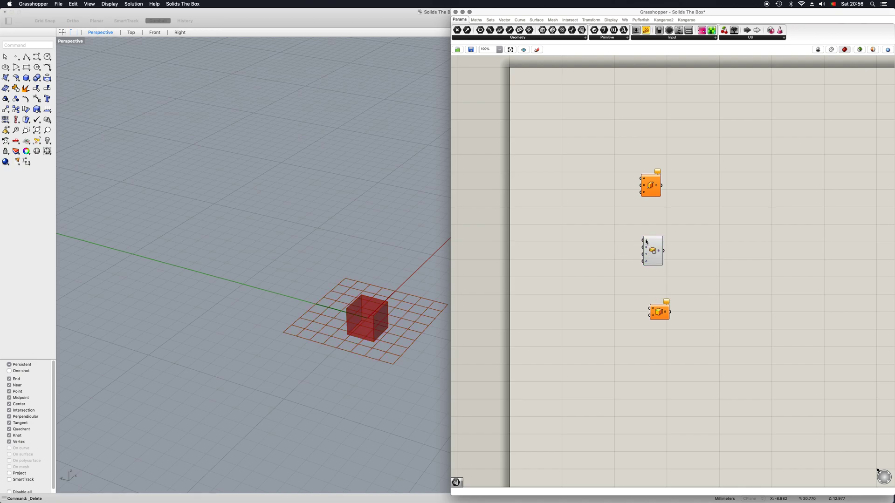
Step: Place a point object in Rhino's perspective viewport away from the small box and reposition it
{"action": "left_click", "coordinate": [16, 57]}
{"action": "left_click", "coordinate": [263, 226]}
{"action": "left_click", "coordinate": [263, 227]}
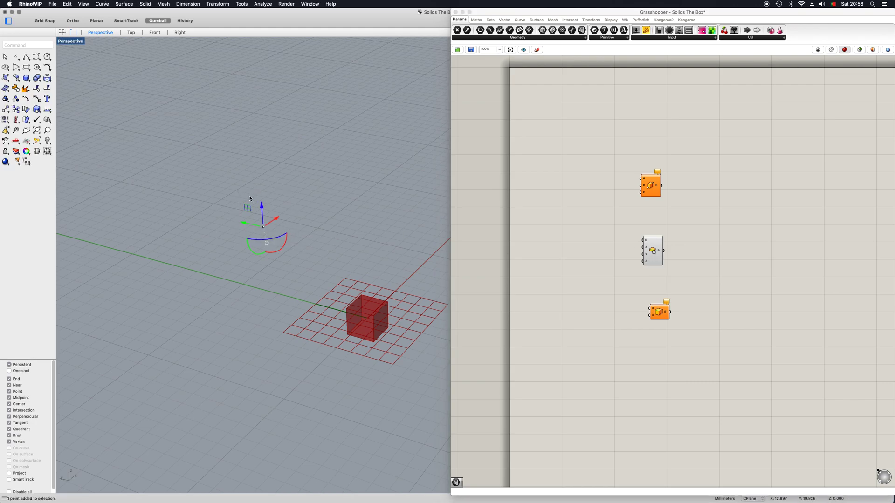
{"action": "left_click_drag", "start_coordinate": [264, 213], "coordinate": [277, 200]}
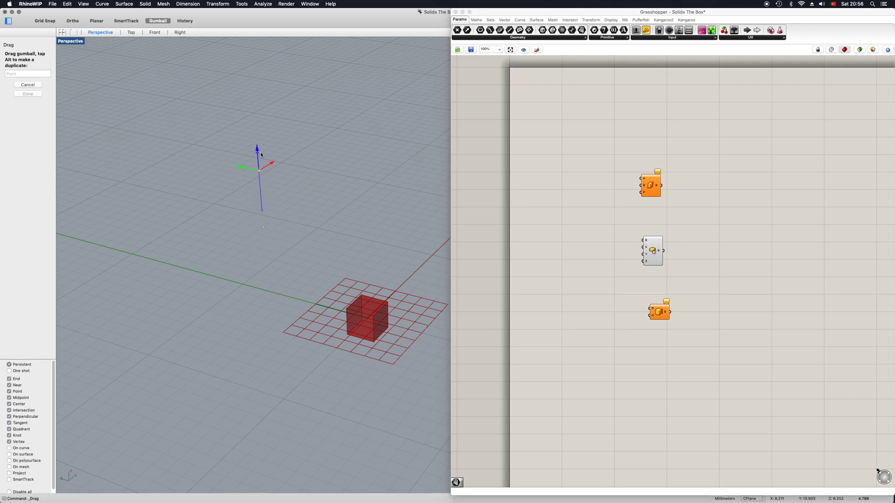
Step: Add a Point parameter beside the Center Box component and reference the point in the Rhino viewport with it
{"action": "double_click", "coordinate": [582, 260]}
{"action": "type", "text": "point"}
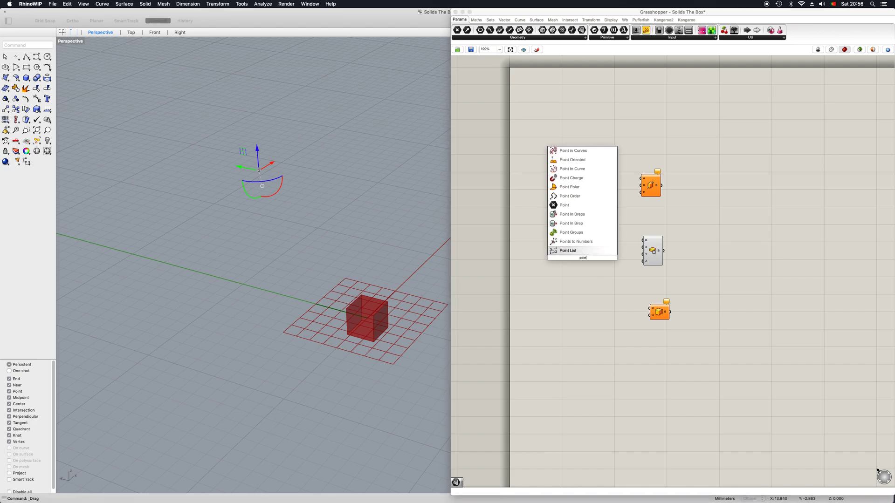
{"action": "left_click", "coordinate": [572, 254]}
{"action": "left_click_drag", "start_coordinate": [573, 258], "coordinate": [541, 222]}
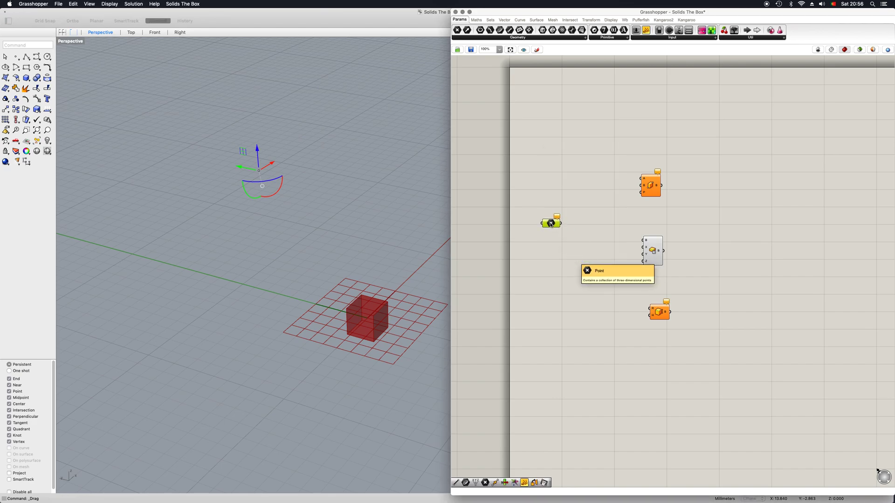
{"action": "right_click", "coordinate": [550, 224]}
{"action": "left_click", "coordinate": [575, 323]}
{"action": "left_click", "coordinate": [551, 269]}
{"action": "left_click", "coordinate": [439, 237]}
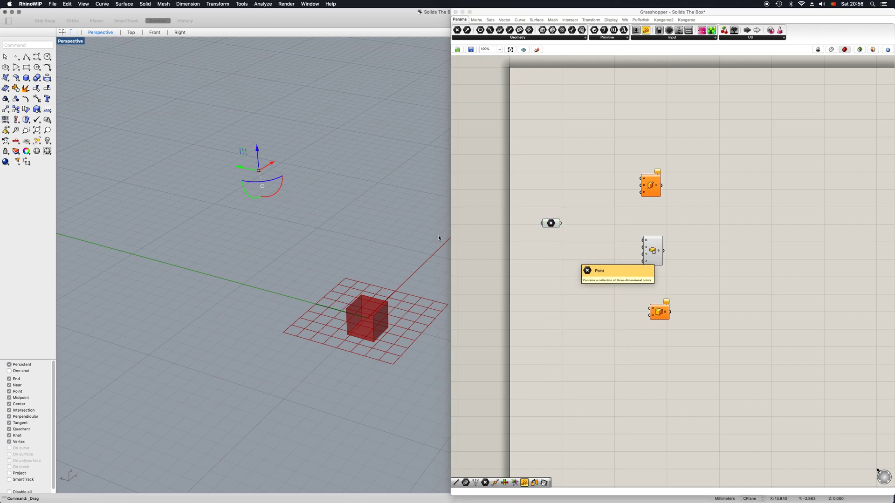
Step: Connect the Point parameter to the Base input of Center Box and move the component farther from the parameter
{"action": "left_click_drag", "start_coordinate": [560, 224], "coordinate": [648, 241]}
{"action": "scroll", "coordinate": [252, 168], "scroll_direction": "up", "scroll_amount": 5}
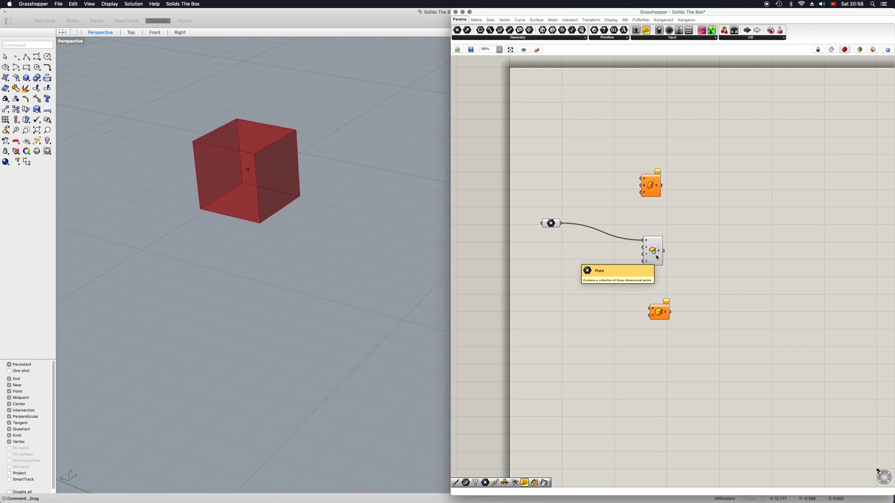
{"action": "left_click_drag", "start_coordinate": [653, 255], "coordinate": [708, 252]}
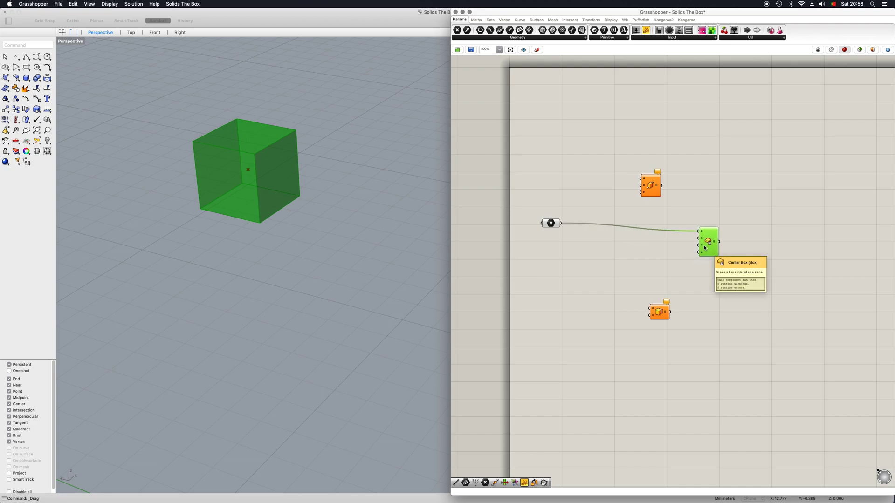
Step: Add number sliders, starting with a value of 10, and connect one each to the X, Y and Z inputs of Center Box
{"action": "double_click", "coordinate": [537, 290]}
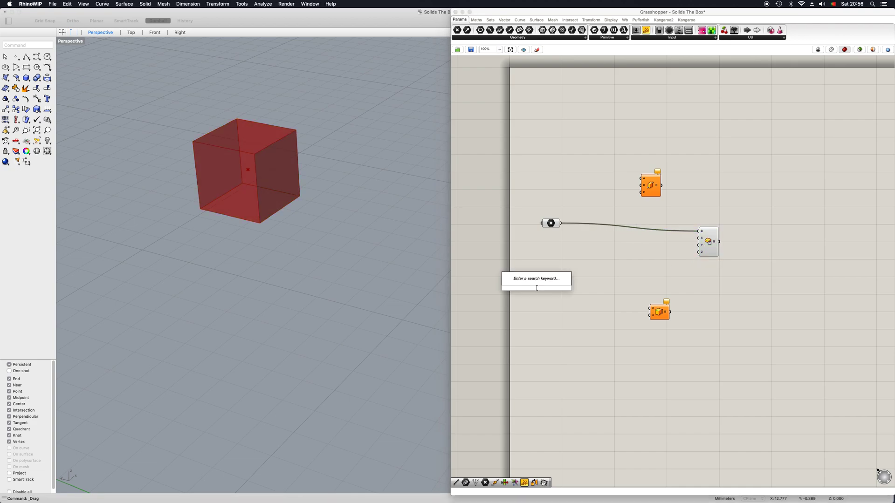
{"action": "type", "text": "10"}
{"action": "key", "text": "Return"}
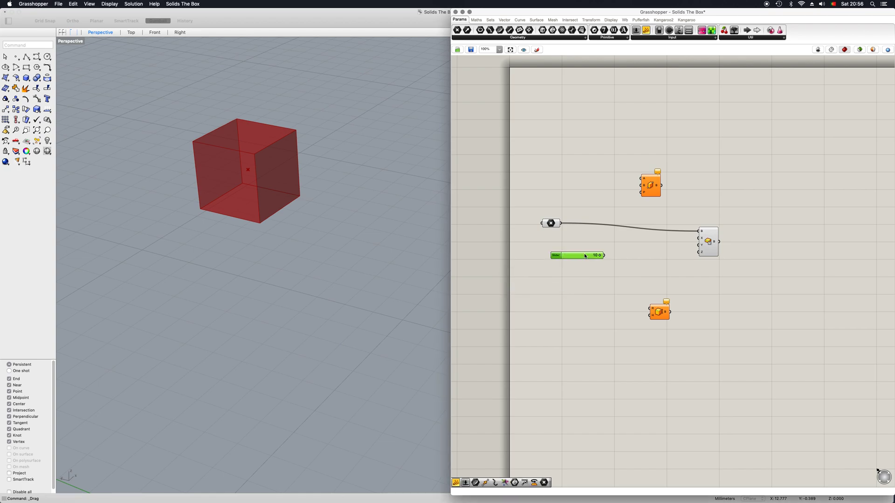
{"action": "left_click_drag", "start_coordinate": [586, 255], "coordinate": [699, 238], "text": "alt"}
{"action": "left_click_drag", "start_coordinate": [608, 261], "coordinate": [699, 245]}
{"action": "left_click_drag", "start_coordinate": [614, 276], "coordinate": [701, 257]}
Step: Set the X slider to 3, the Y slider to 2 and the Z slider to 1
{"action": "left_click_drag", "start_coordinate": [585, 251], "coordinate": [626, 248]}
{"action": "left_click_drag", "start_coordinate": [597, 276], "coordinate": [602, 243]}
{"action": "left_click_drag", "start_coordinate": [643, 263], "coordinate": [610, 249]}
Step: Move the referenced point in the perspective viewport to relocate the centered box
{"action": "left_click", "coordinate": [248, 168]}
{"action": "left_click_drag", "start_coordinate": [248, 169], "coordinate": [311, 157]}
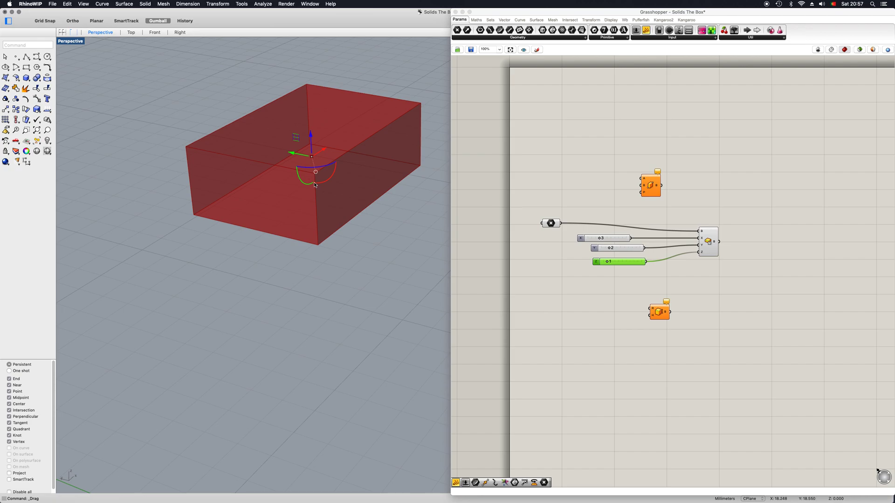
{"action": "left_click", "coordinate": [513, 310]}
Step: Move the Box Rectangle component slightly lower and draw an irregular four-corner surface in front of the box in the Rhino viewport
{"action": "left_click_drag", "start_coordinate": [660, 317], "coordinate": [670, 333]}
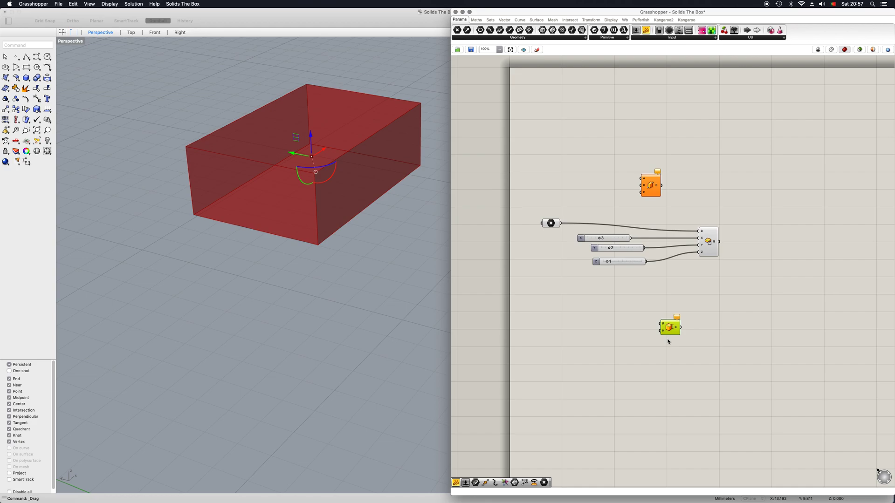
{"action": "left_click", "coordinate": [668, 341]}
{"action": "left_click", "coordinate": [5, 78]}
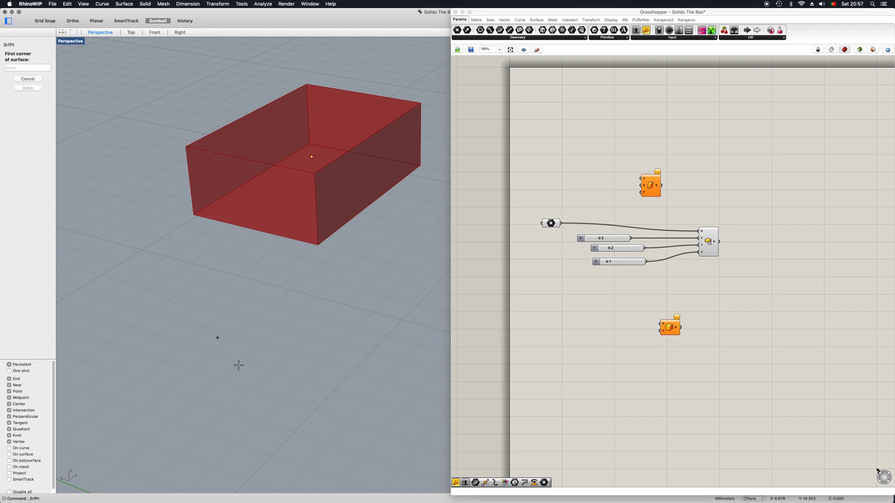
{"action": "left_click", "coordinate": [317, 388]}
{"action": "left_click", "coordinate": [353, 310]}
{"action": "left_click", "coordinate": [254, 280]}
{"action": "left_click", "coordinate": [188, 382]}
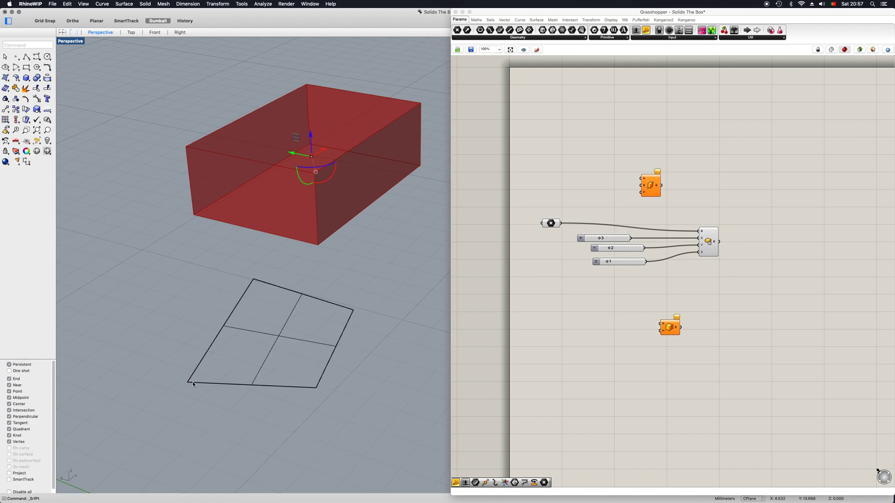
Step: Move the four-corner surface in the perspective viewport and deselect it
{"action": "left_click", "coordinate": [254, 404]}
{"action": "right_click_drag", "start_coordinate": [337, 368], "coordinate": [282, 355]}
{"action": "left_click", "coordinate": [315, 325]}
{"action": "left_click_drag", "start_coordinate": [316, 325], "coordinate": [213, 356]}
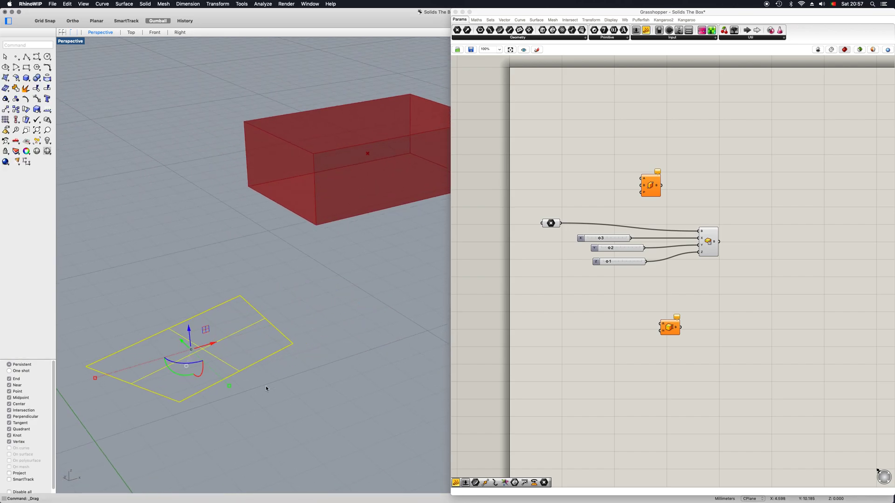
{"action": "left_click", "coordinate": [266, 389]}
Step: Move the referenced point of the centered box farther away from the four-corner surface and deselect it
{"action": "scroll", "coordinate": [292, 389], "scroll_direction": "down", "scroll_amount": 8}
{"action": "right_click_drag", "start_coordinate": [296, 390], "coordinate": [317, 381]}
{"action": "left_click_drag", "start_coordinate": [335, 337], "coordinate": [306, 246]}
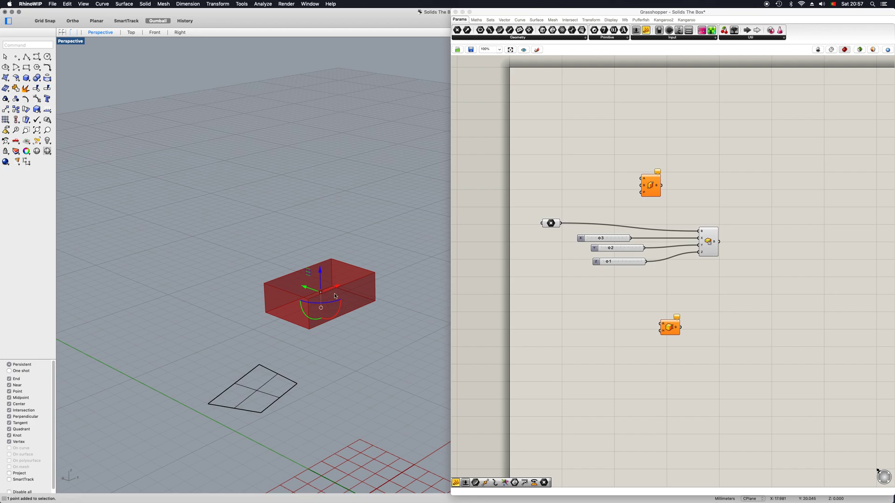
{"action": "left_click_drag", "start_coordinate": [334, 296], "coordinate": [356, 230]}
{"action": "left_click", "coordinate": [274, 420]}
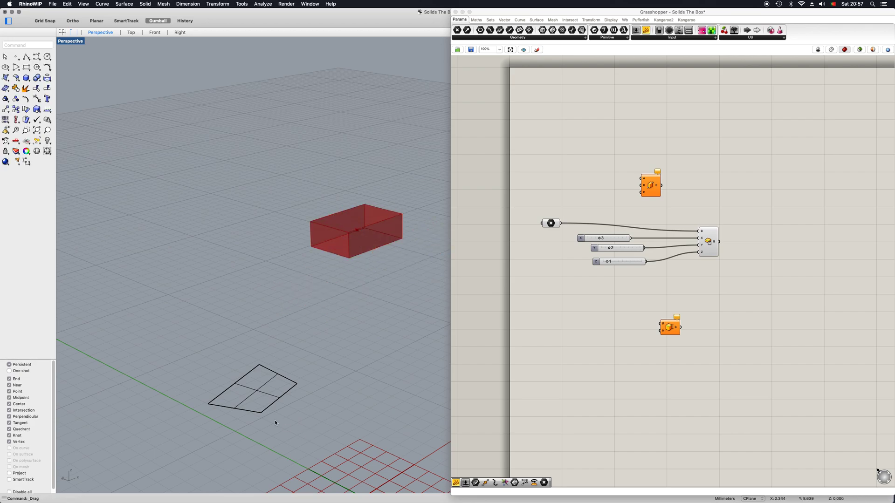
Step: Add a Surface parameter to the canvas and place it just above and left of the Box Rectangle component
{"action": "scroll", "coordinate": [275, 420], "scroll_direction": "up", "scroll_amount": 5}
{"action": "double_click", "coordinate": [560, 365]}
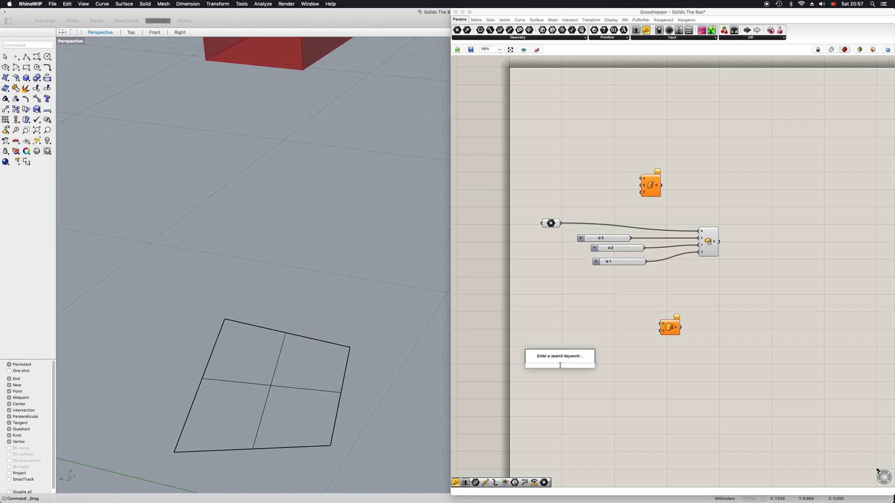
{"action": "type", "text": "surf"}
{"action": "left_click", "coordinate": [549, 351]}
{"action": "left_click_drag", "start_coordinate": [556, 365], "coordinate": [550, 310]}
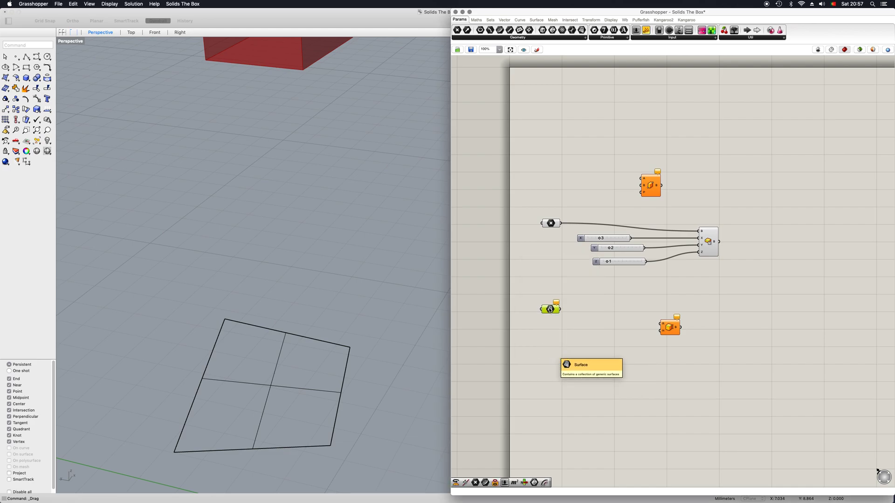
Step: Reference the four-corner surface in the Surface parameter and connect it to the Box Rectangle component's rectangle input
{"action": "right_click", "coordinate": [550, 309]}
{"action": "left_click", "coordinate": [578, 398]}
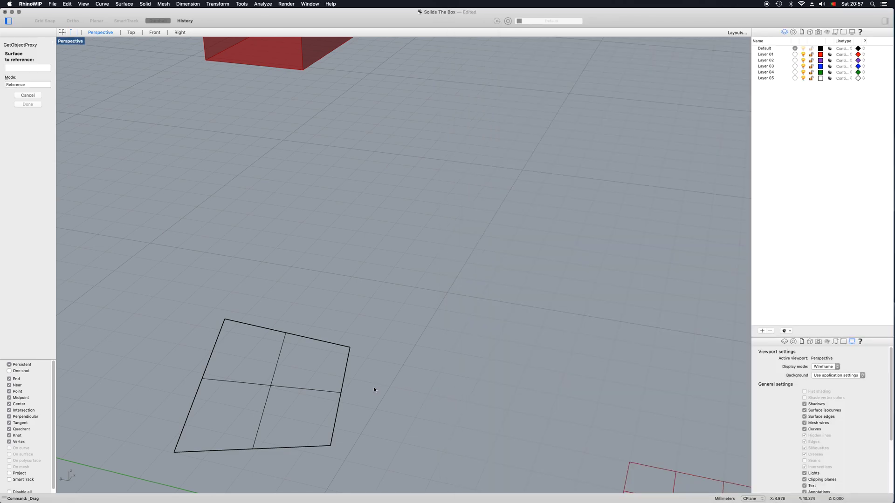
{"action": "left_click_drag", "start_coordinate": [373, 389], "coordinate": [297, 320]}
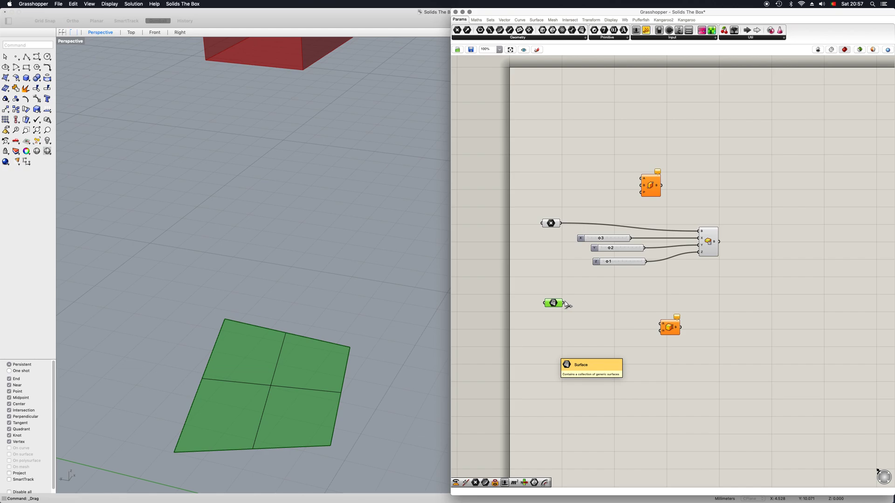
{"action": "left_click_drag", "start_coordinate": [565, 304], "coordinate": [659, 323]}
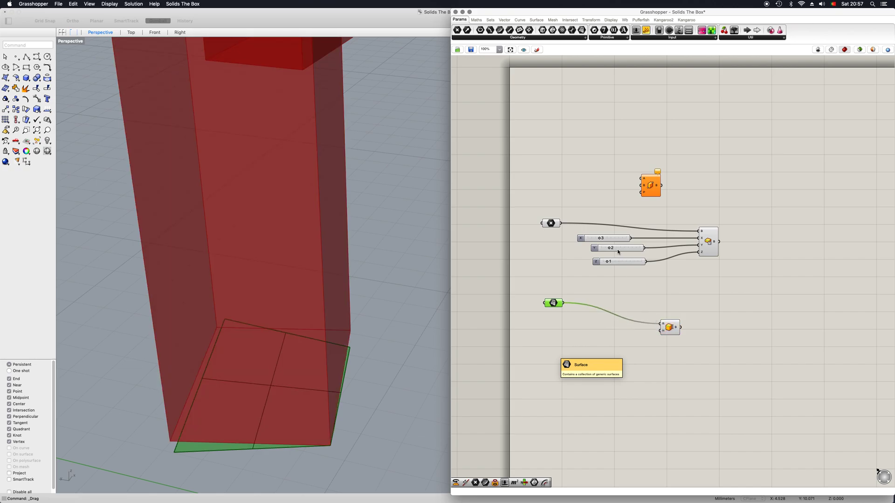
Step: Connect the Z slider to the Box Rectangle component's height input as well and set the slider to 5
{"action": "scroll", "coordinate": [214, 400], "scroll_direction": "down", "scroll_amount": 5}
{"action": "right_click_drag", "start_coordinate": [249, 398], "coordinate": [232, 422]}
{"action": "right_click", "coordinate": [237, 410]}
{"action": "left_click", "coordinate": [237, 372]}
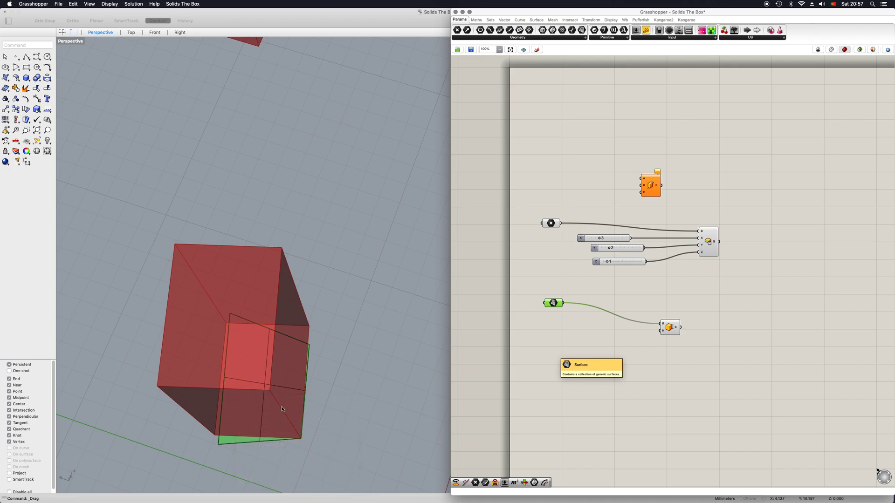
{"action": "right_click_drag", "start_coordinate": [248, 342], "coordinate": [257, 244]}
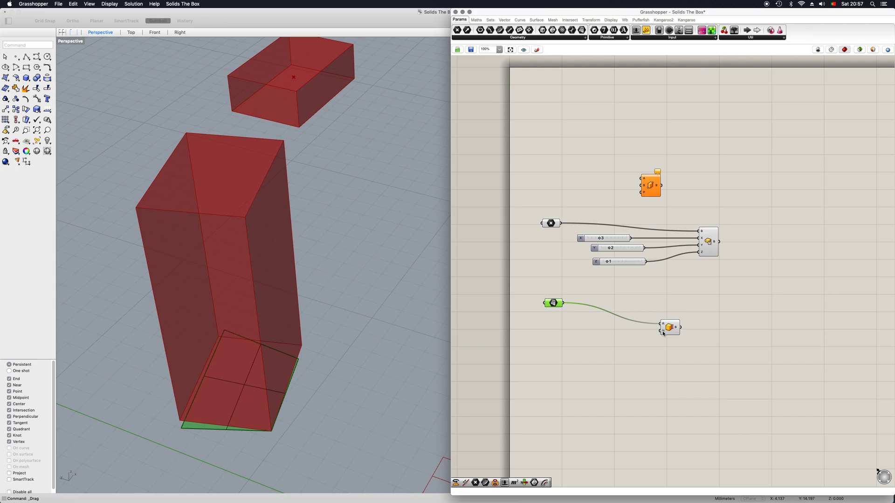
{"action": "left_click", "coordinate": [619, 261]}
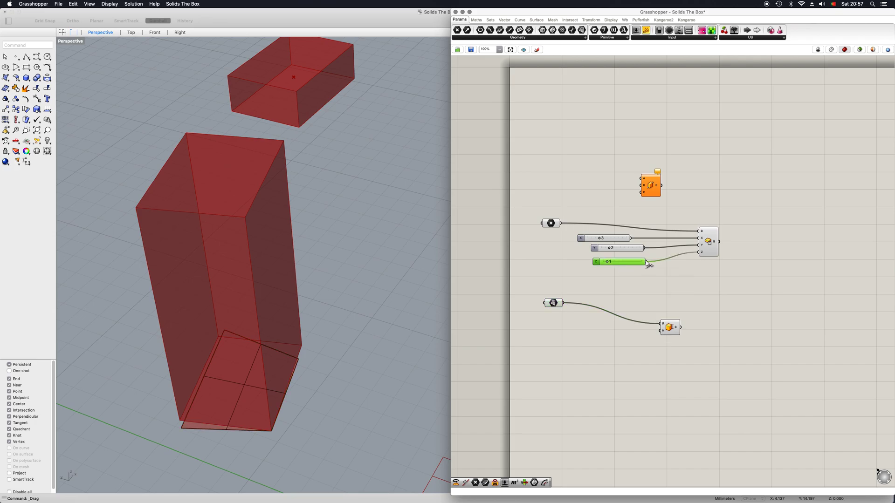
{"action": "left_click_drag", "start_coordinate": [646, 262], "coordinate": [660, 331]}
{"action": "left_click_drag", "start_coordinate": [605, 263], "coordinate": [624, 272]}
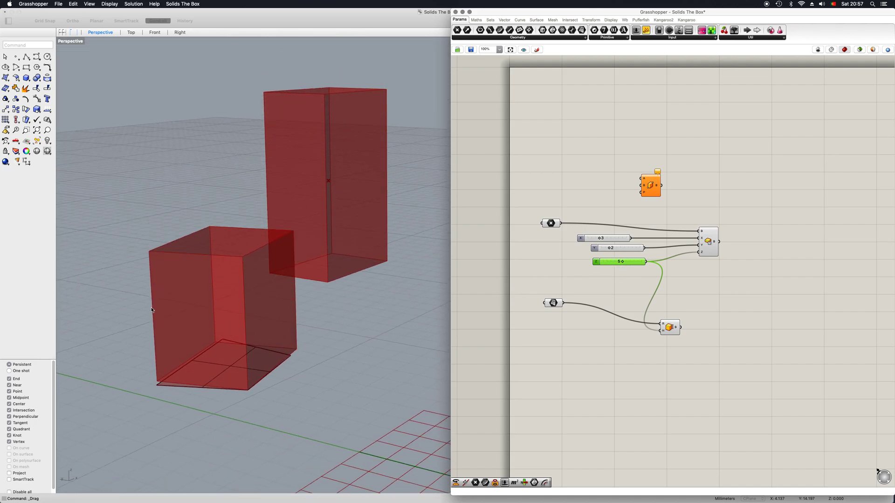
Step: Place two single points on the open ground beside the boxes, raise the farther one above the grid and deselect it
{"action": "scroll", "coordinate": [151, 308], "scroll_direction": "down", "scroll_amount": 5}
{"action": "right_click_drag", "start_coordinate": [192, 310], "coordinate": [352, 405]}
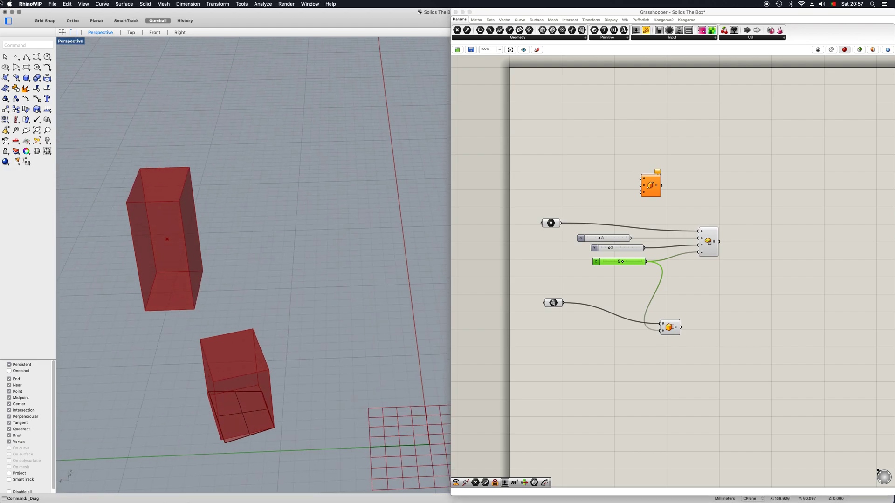
{"action": "left_click", "coordinate": [16, 58]}
{"action": "left_click", "coordinate": [331, 315]}
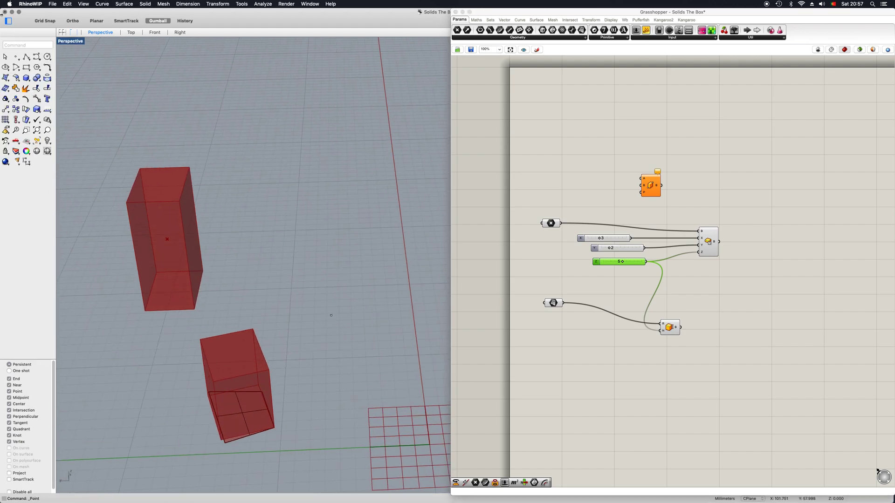
{"action": "left_click", "coordinate": [17, 58]}
{"action": "left_click", "coordinate": [390, 217]}
{"action": "left_click_drag", "start_coordinate": [383, 210], "coordinate": [390, 116]}
{"action": "right_click_drag", "start_coordinate": [369, 249], "coordinate": [387, 263]}
{"action": "scroll", "coordinate": [354, 254], "scroll_direction": "down", "scroll_amount": 4}
{"action": "scroll", "coordinate": [402, 260], "scroll_direction": "up", "scroll_amount": 7}
{"action": "left_click", "coordinate": [387, 263]}
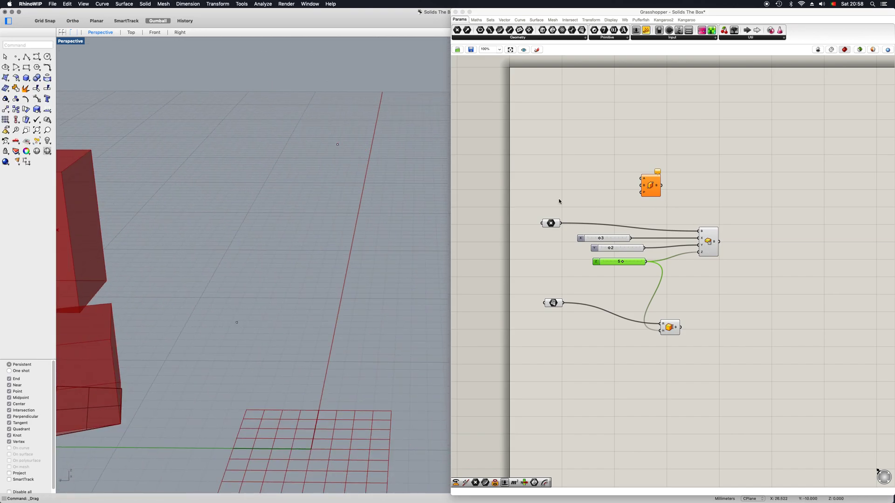
Step: Add a Point parameter left of the Box 2Pt component and duplicate it
{"action": "double_click", "coordinate": [542, 186]}
{"action": "type", "text": "point"}
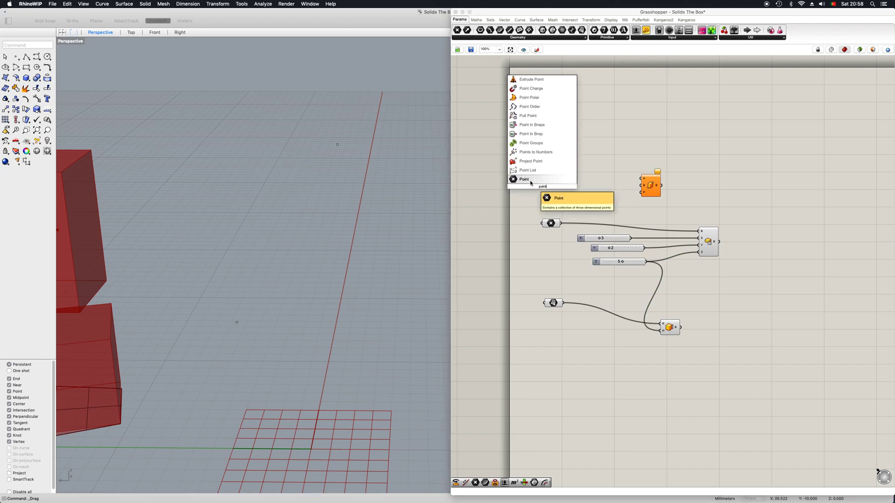
{"action": "key", "text": "Return"}
{"action": "mouse_move", "coordinate": [541, 188]}
{"action": "left_mouse_down"}
{"action": "mouse_move", "coordinate": [537, 156]}
{"action": "mouse_move", "coordinate": [543, 200]}
{"action": "left_mouse_up"}
{"action": "key", "text": "super+c"}
{"action": "key", "text": "super+v"}
Step: Reference the raised far point in the upper Point parameter and the near ground point in the lower one
{"action": "right_click", "coordinate": [540, 156]}
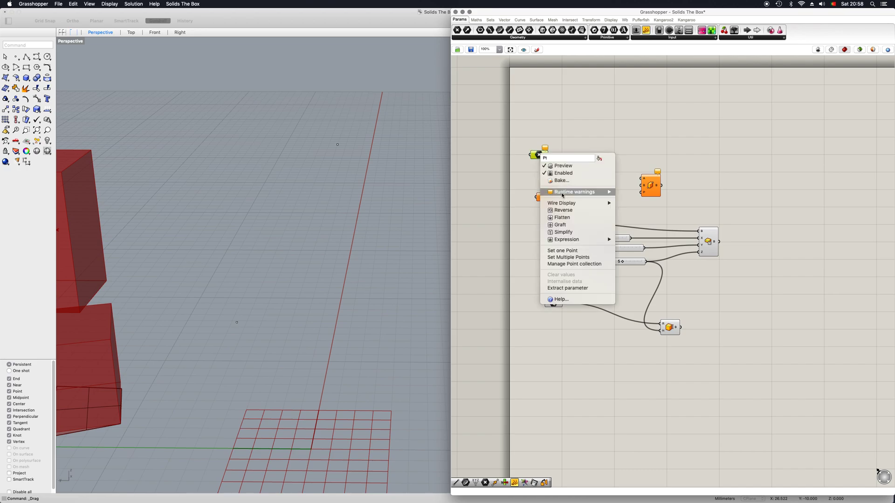
{"action": "left_click", "coordinate": [562, 251]}
{"action": "left_click", "coordinate": [337, 144]}
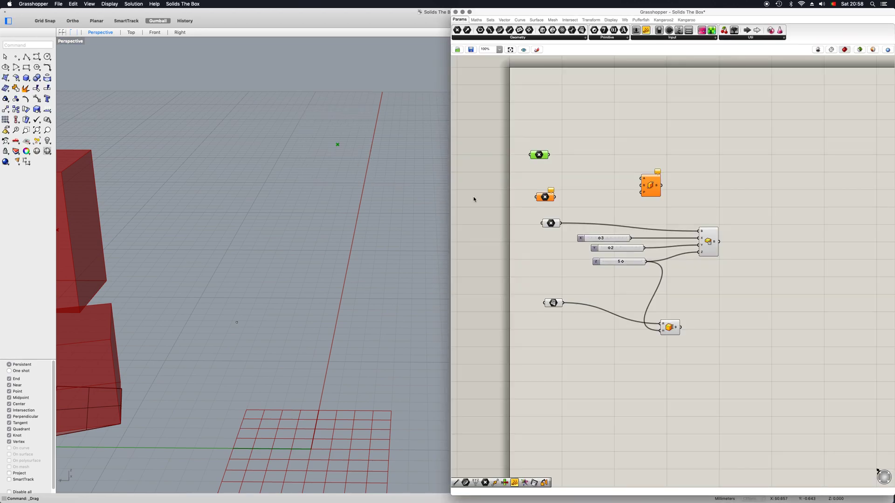
{"action": "left_click", "coordinate": [544, 197]}
{"action": "right_click", "coordinate": [544, 197]}
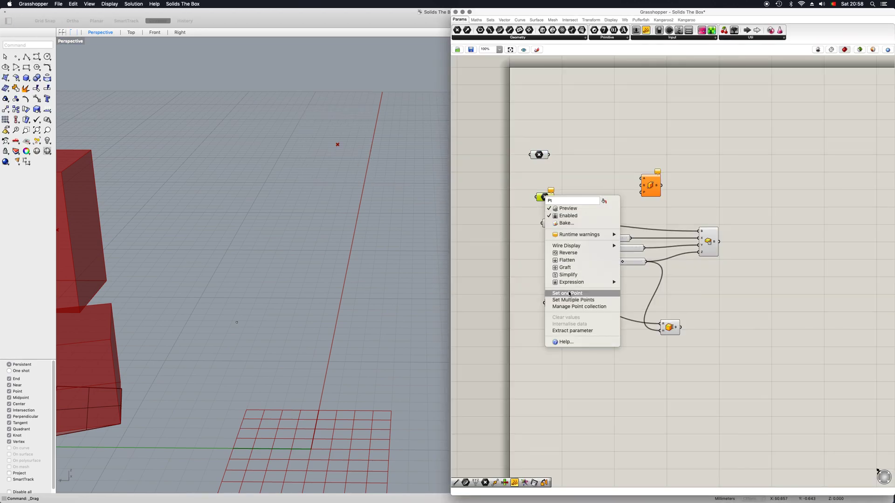
{"action": "left_click", "coordinate": [566, 293]}
{"action": "left_click_drag", "start_coordinate": [270, 343], "coordinate": [193, 275]}
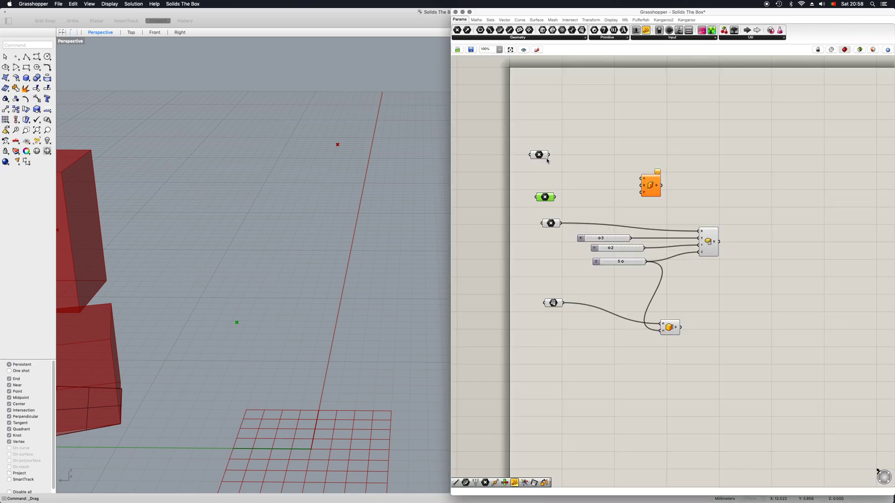
Step: Connect the upper Point parameter to input A and the lower one to input B of the Box 2Pt component
{"action": "left_click_drag", "start_coordinate": [549, 155], "coordinate": [641, 179]}
{"action": "left_click_drag", "start_coordinate": [553, 201], "coordinate": [653, 185]}
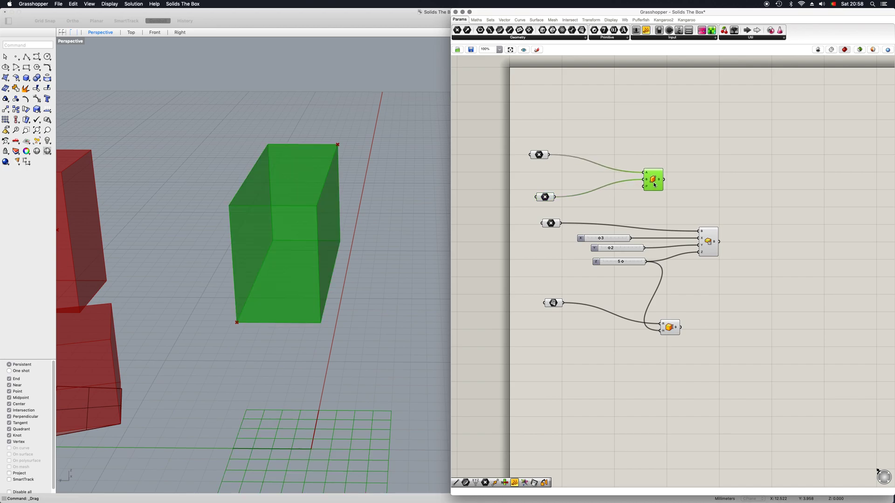
{"action": "right_click_drag", "start_coordinate": [287, 223], "coordinate": [390, 185]}
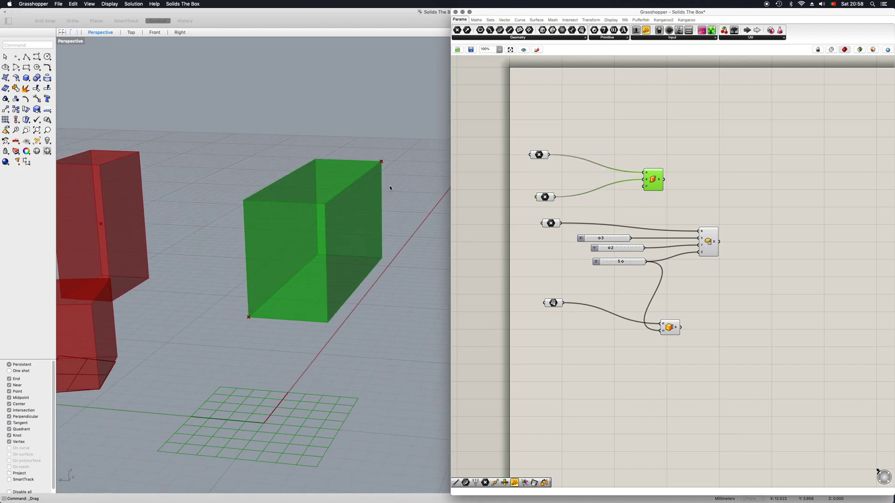
Step: Move both referenced corner points in the perspective viewport to reshape the two-point box
{"action": "left_click_drag", "start_coordinate": [369, 147], "coordinate": [335, 188]}
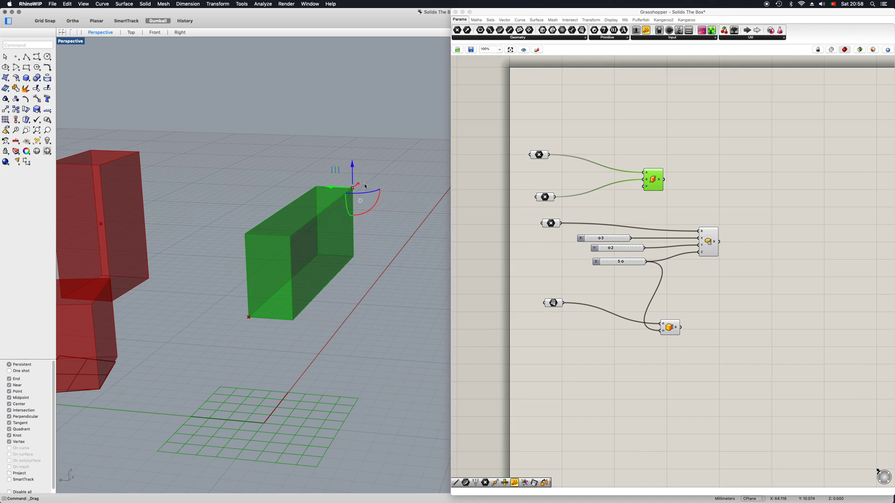
{"action": "left_click", "coordinate": [248, 317]}
{"action": "left_click_drag", "start_coordinate": [238, 316], "coordinate": [239, 299]}
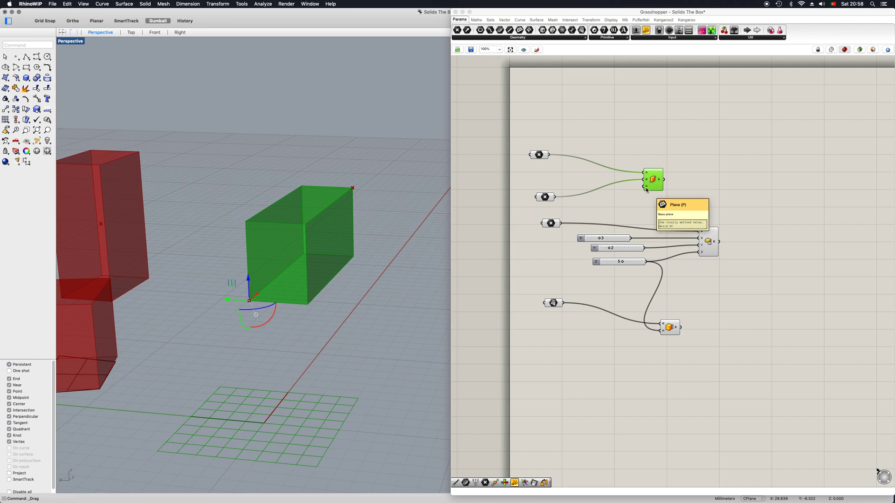
Step: Connect the Surface parameter to the Box 2Pt component's plane input and deselect the component
{"action": "scroll", "coordinate": [240, 287], "scroll_direction": "down", "scroll_amount": 5}
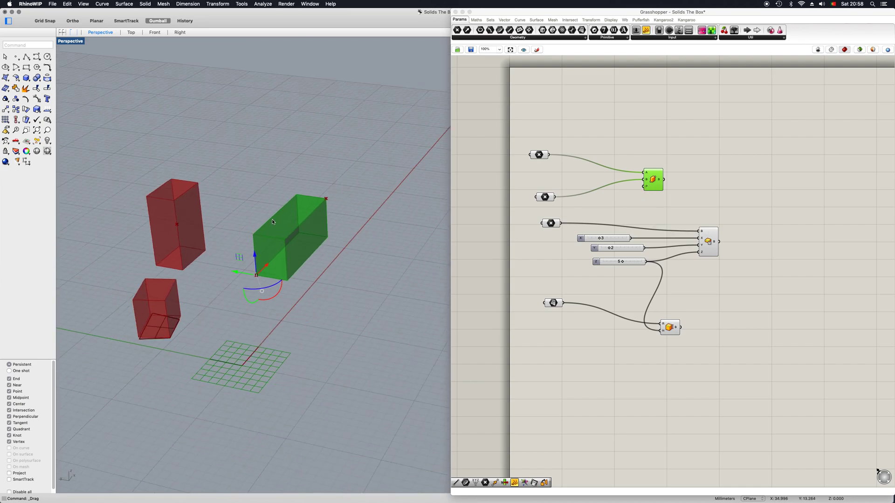
{"action": "scroll", "coordinate": [272, 222], "scroll_direction": "up", "scroll_amount": 5}
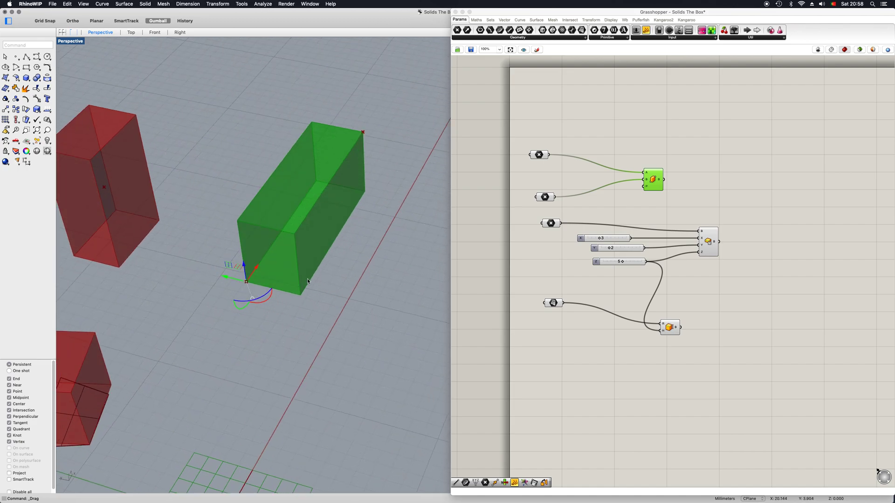
{"action": "scroll", "coordinate": [114, 379], "scroll_direction": "down", "scroll_amount": 5}
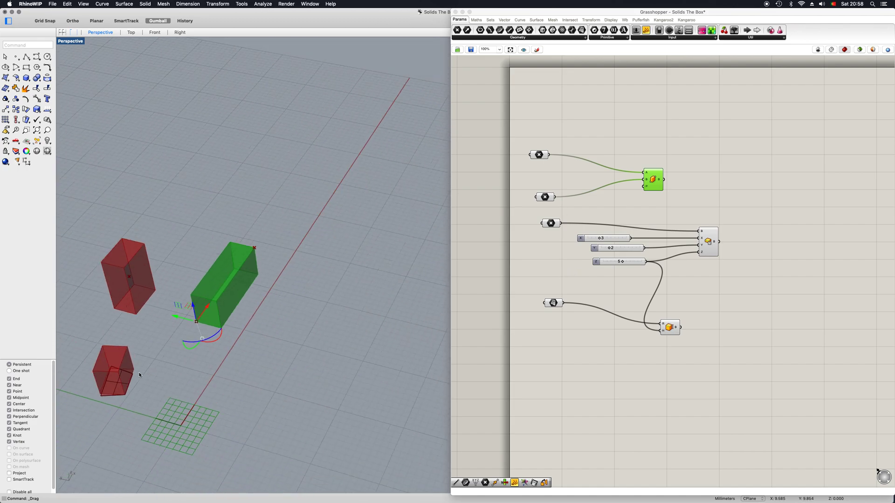
{"action": "scroll", "coordinate": [110, 382], "scroll_direction": "up", "scroll_amount": 10}
{"action": "scroll", "coordinate": [111, 383], "scroll_direction": "down", "scroll_amount": 5}
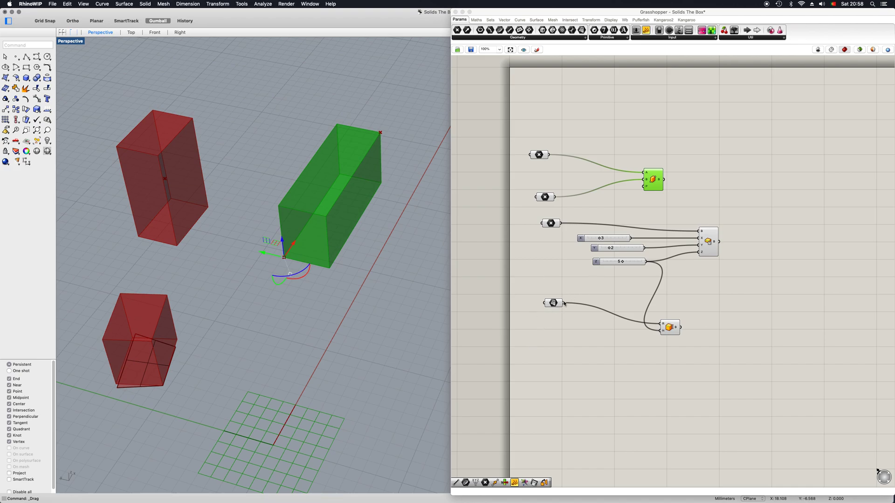
{"action": "left_click_drag", "start_coordinate": [564, 303], "coordinate": [646, 185]}
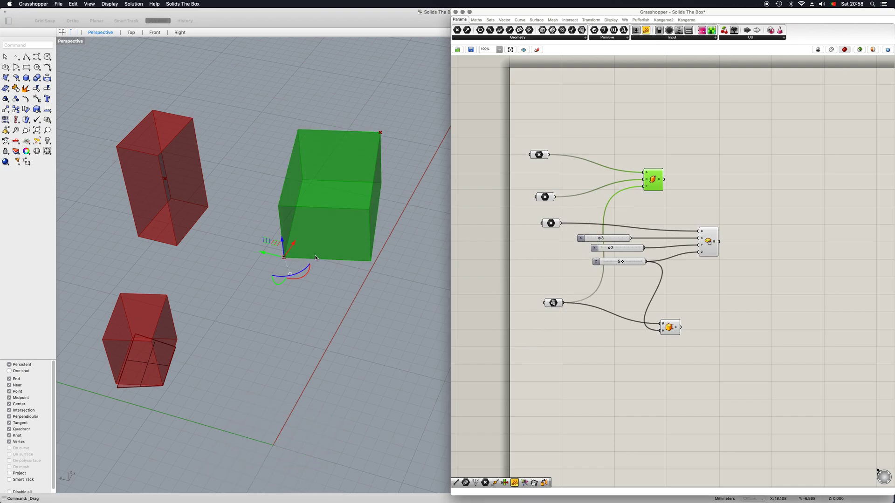
{"action": "right_click_drag", "start_coordinate": [316, 257], "coordinate": [313, 271]}
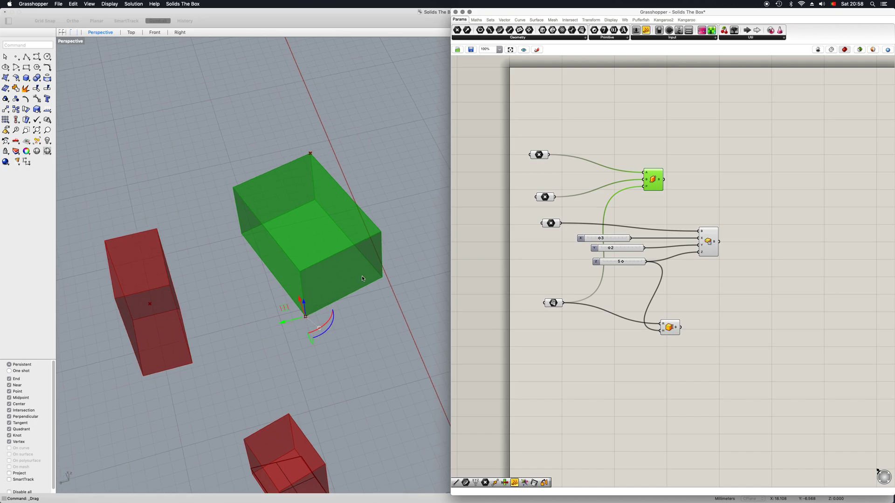
{"action": "right_click_drag", "start_coordinate": [304, 318], "coordinate": [282, 278]}
{"action": "scroll", "coordinate": [282, 278], "scroll_direction": "down", "scroll_amount": 3}
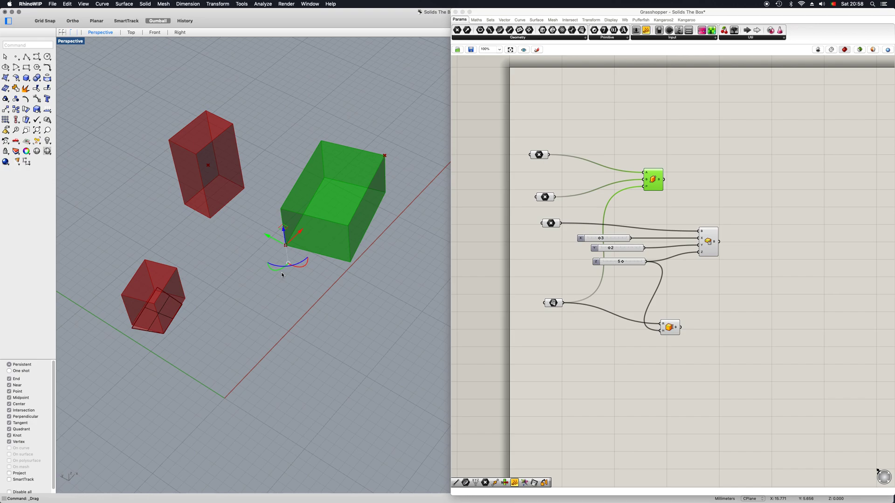
{"action": "left_click", "coordinate": [605, 378]}
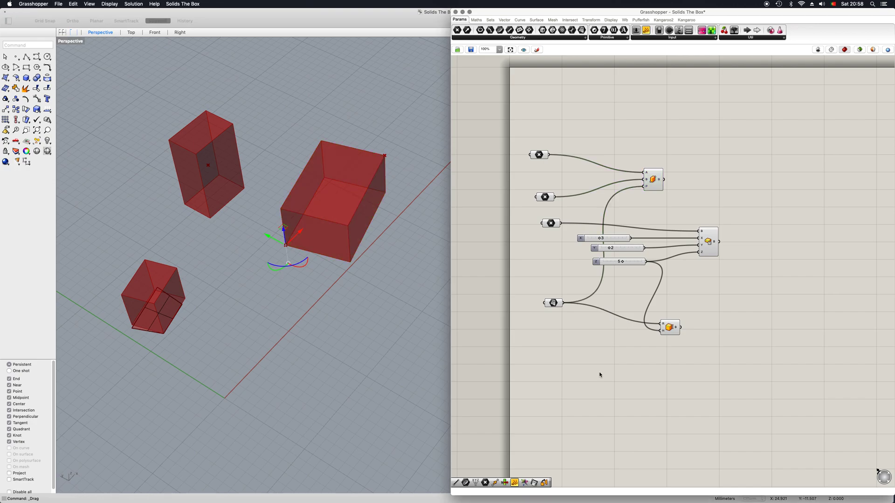
Step: Add a Rotate component to the right of Box 2Pt and connect the box output to its geometry input
{"action": "double_click", "coordinate": [727, 192]}
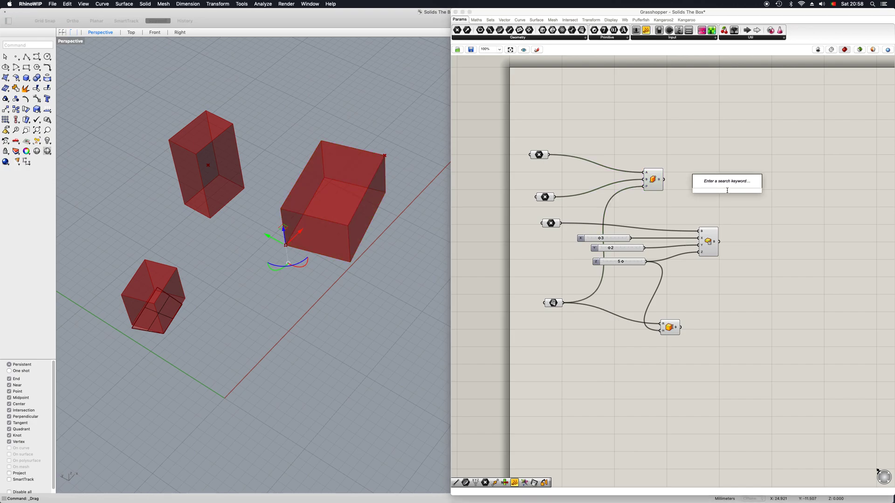
{"action": "type", "text": "rotate"}
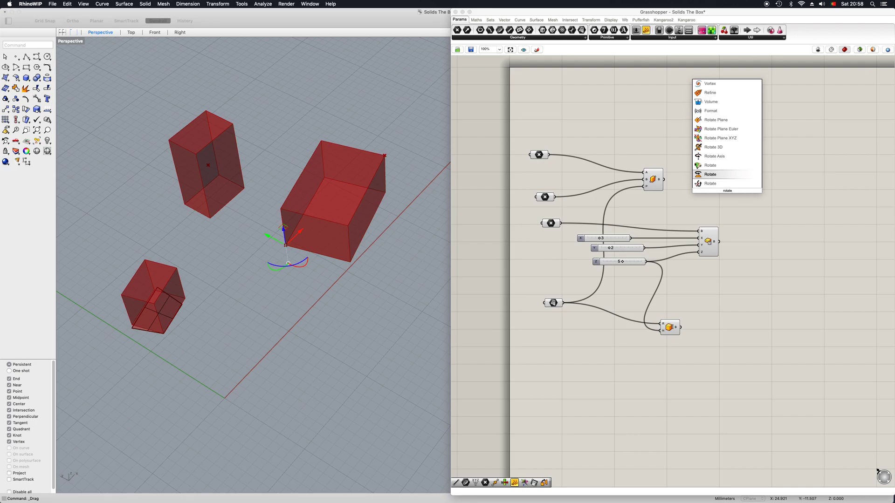
{"action": "key", "text": "Return"}
{"action": "mouse_move", "coordinate": [723, 196]}
{"action": "left_mouse_down"}
{"action": "mouse_move", "coordinate": [712, 186]}
{"action": "mouse_move", "coordinate": [731, 199]}
{"action": "left_mouse_up"}
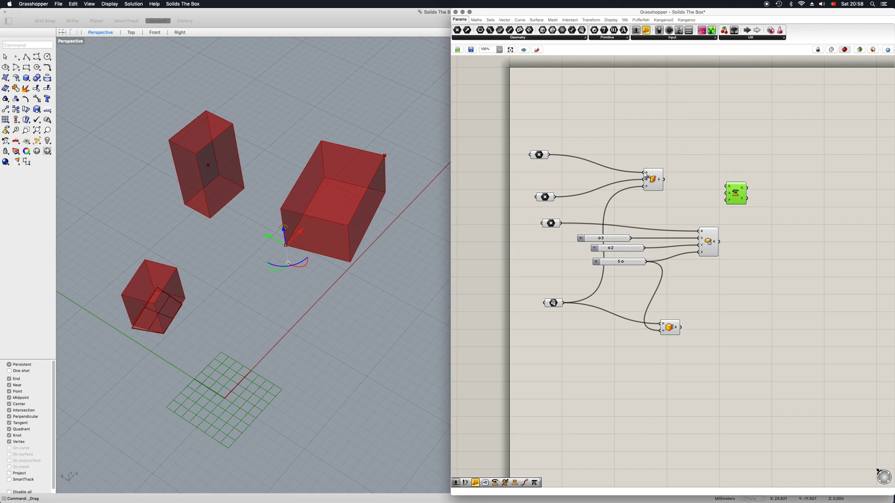
{"action": "left_click", "coordinate": [658, 181]}
{"action": "left_click_drag", "start_coordinate": [664, 180], "coordinate": [759, 180]}
{"action": "left_click", "coordinate": [735, 192]}
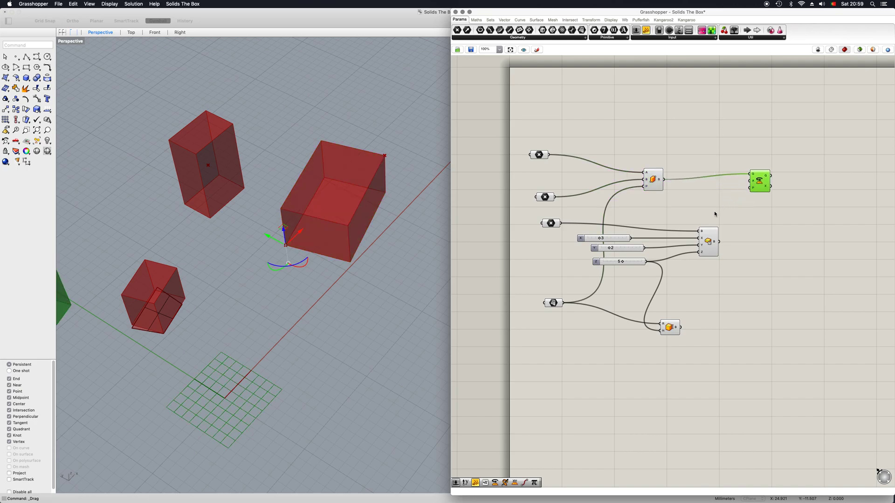
Step: Add a number slider with the value 90 and connect it to the Rotate component's angle input
{"action": "left_click", "coordinate": [618, 240]}
{"action": "double_click", "coordinate": [665, 206]}
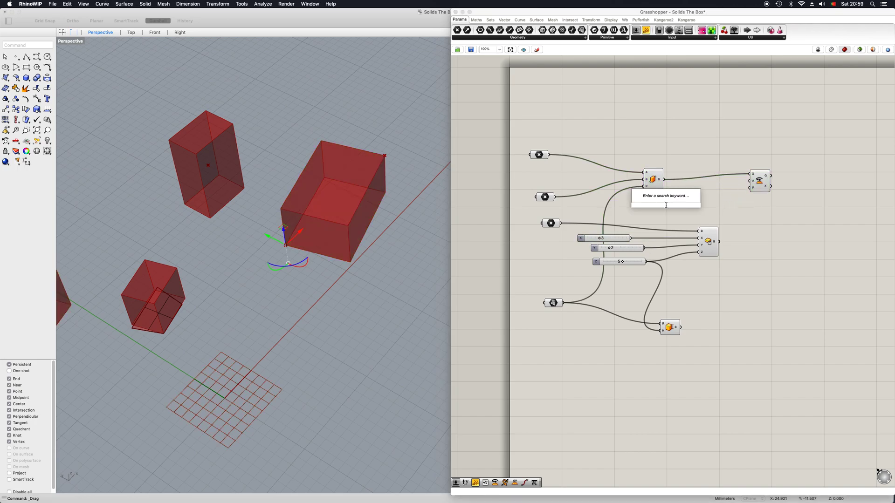
{"action": "type", "text": "90"}
{"action": "key", "text": "Return"}
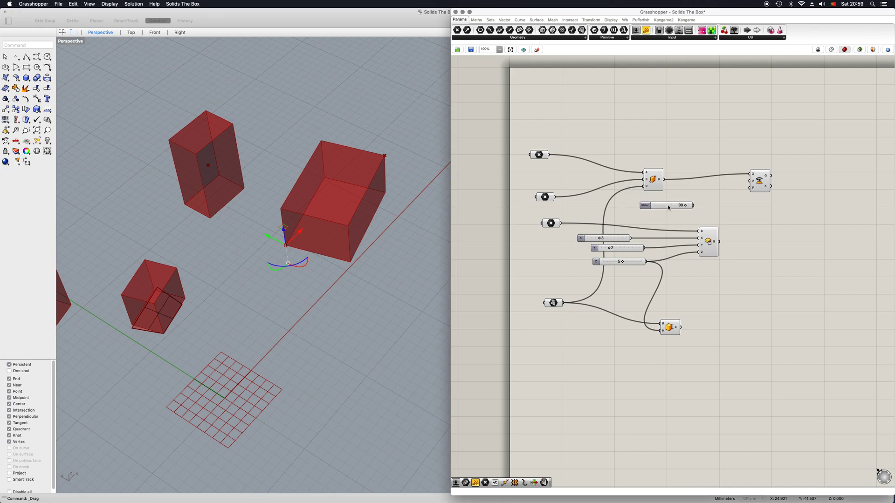
{"action": "left_click_drag", "start_coordinate": [668, 206], "coordinate": [751, 181]}
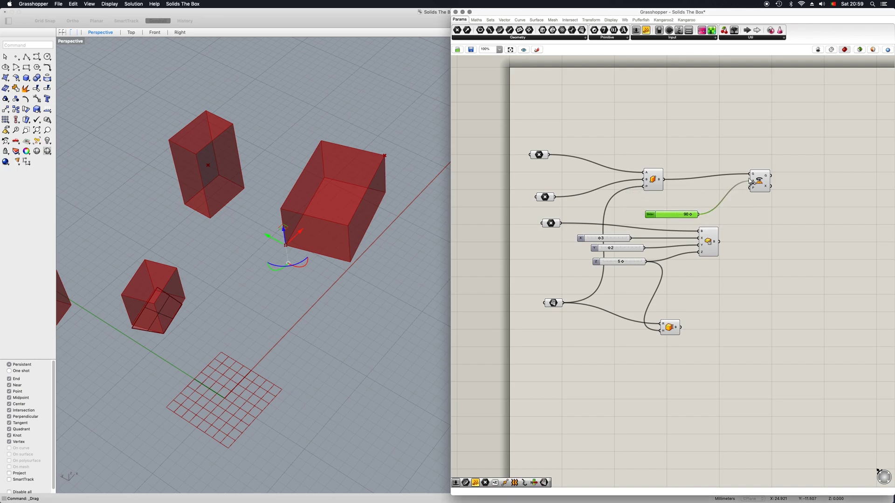
Step: Move the angle slider closer to the Rotate component and set its value to 75
{"action": "left_click_drag", "start_coordinate": [650, 214], "coordinate": [704, 211]}
{"action": "scroll", "coordinate": [385, 244], "scroll_direction": "down", "scroll_amount": 3}
{"action": "scroll", "coordinate": [385, 244], "scroll_direction": "down", "scroll_amount": 2}
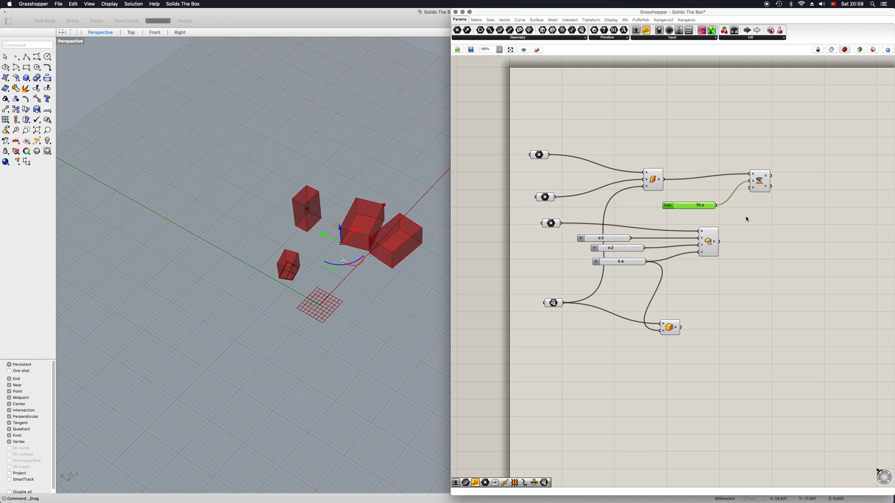
{"action": "scroll", "coordinate": [746, 218], "scroll_direction": "up", "scroll_amount": 5}
{"action": "scroll", "coordinate": [414, 216], "scroll_direction": "up", "scroll_amount": 5}
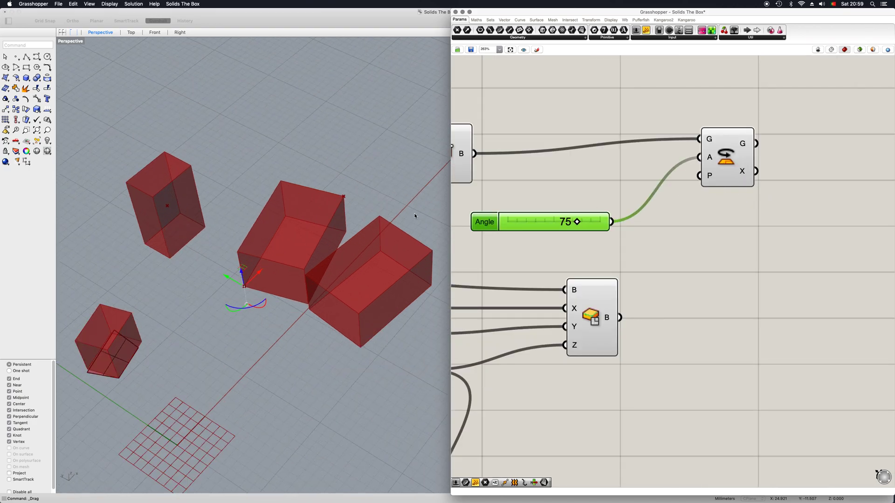
{"action": "scroll", "coordinate": [685, 193], "scroll_direction": "down", "scroll_amount": 4}
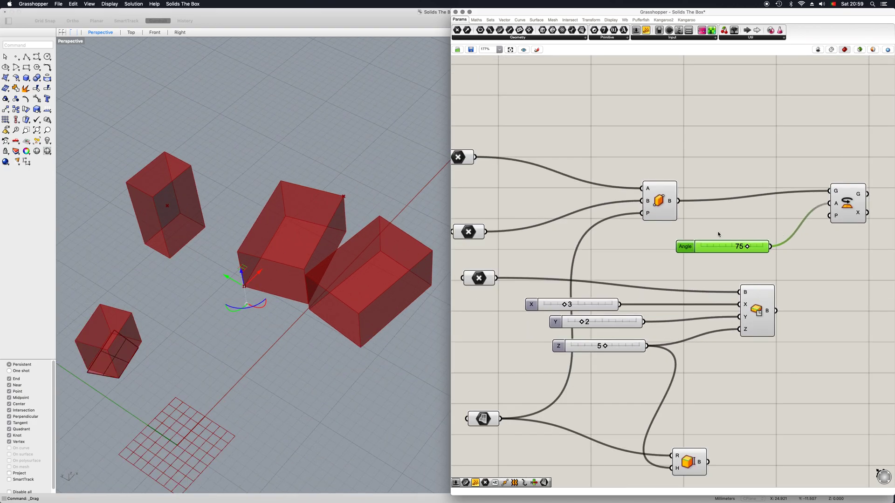
Step: Connect the lower Box 2Pt corner point to the Rotate component's plane input and set the angle slider to 90
{"action": "left_click_drag", "start_coordinate": [511, 233], "coordinate": [815, 218]}
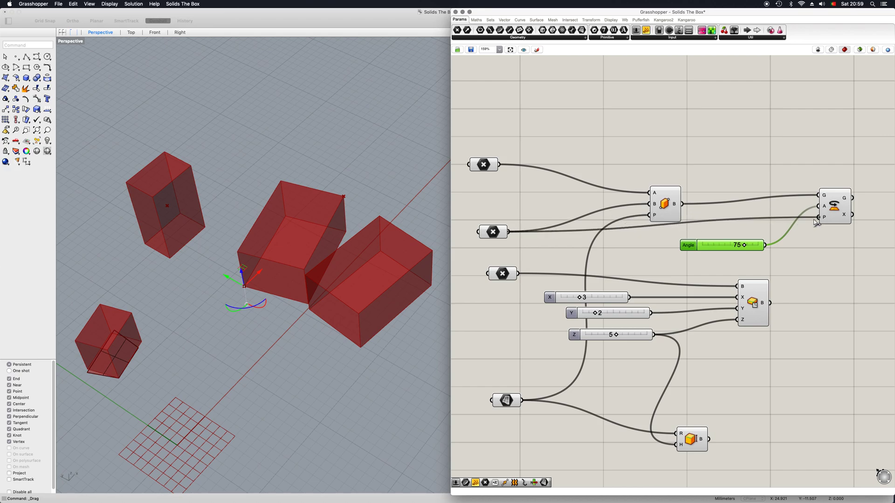
{"action": "mouse_move", "coordinate": [747, 246]}
{"action": "left_mouse_down"}
{"action": "mouse_move", "coordinate": [727, 246]}
{"action": "mouse_move", "coordinate": [754, 246]}
{"action": "left_mouse_up"}
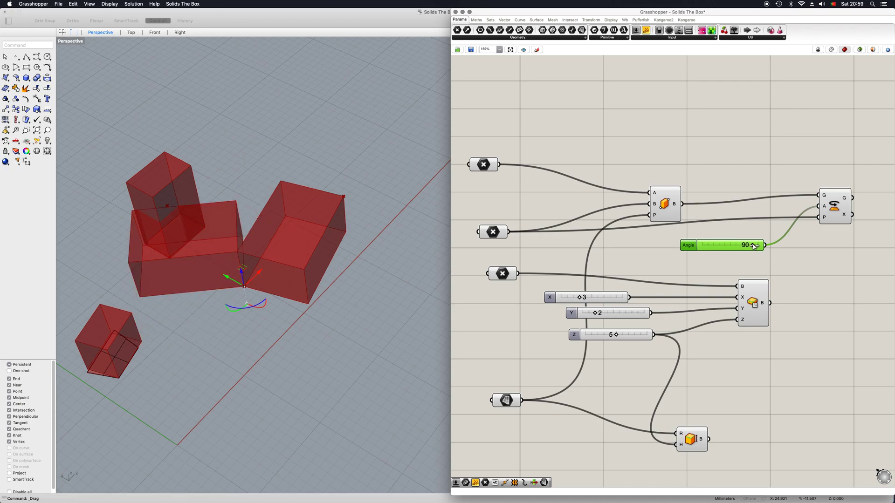
{"action": "right_click_drag", "start_coordinate": [184, 266], "coordinate": [221, 326]}
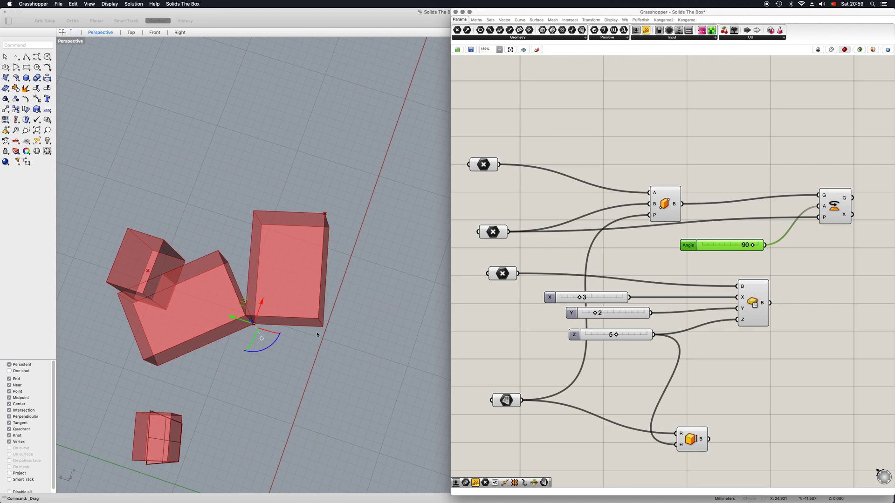
{"action": "left_click", "coordinate": [664, 196]}
{"action": "right_click_drag", "start_coordinate": [259, 261], "coordinate": [251, 248]}
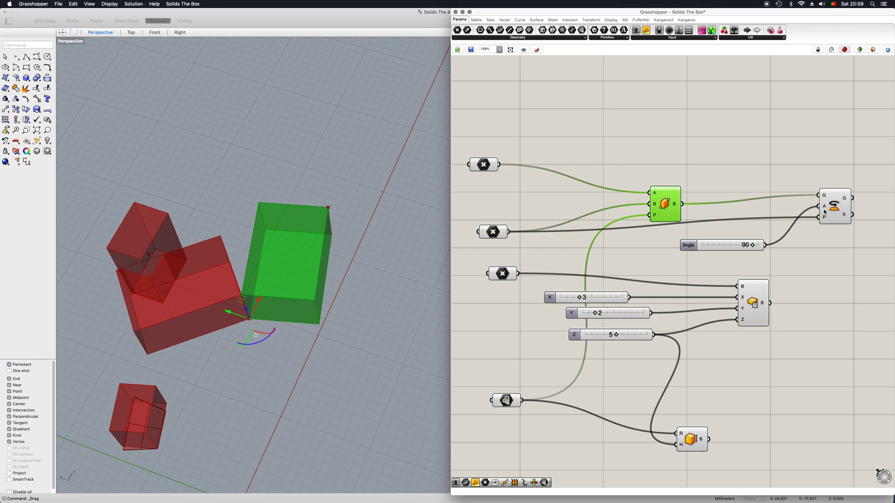
Step: Switch the Rotate component's angle input to degrees and set the angle slider to 75
{"action": "mouse_move", "coordinate": [825, 208]}
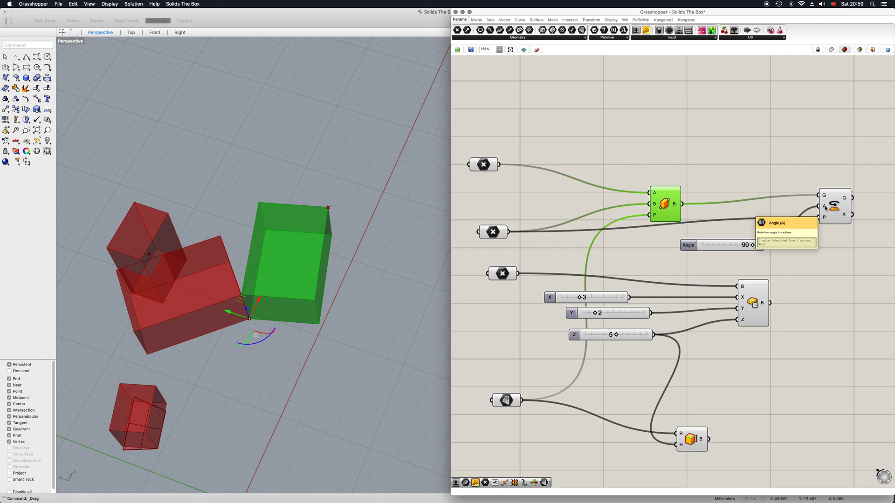
{"action": "right_click", "coordinate": [825, 208]}
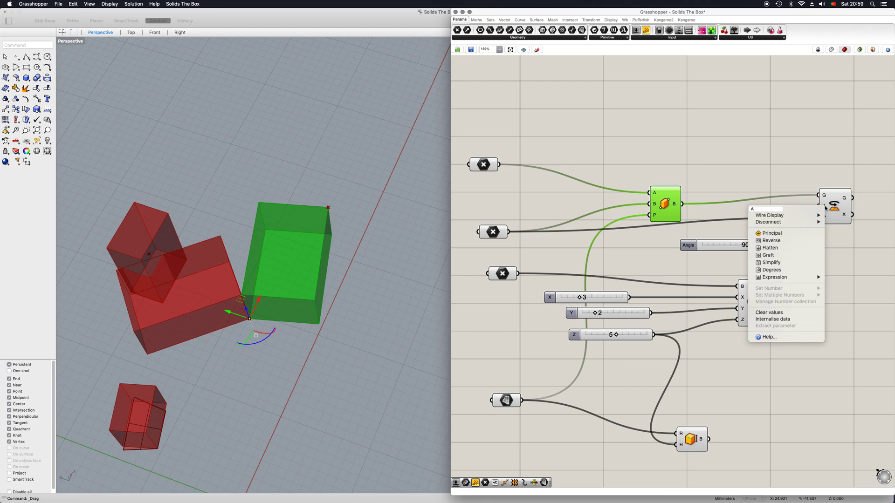
{"action": "left_click", "coordinate": [779, 271]}
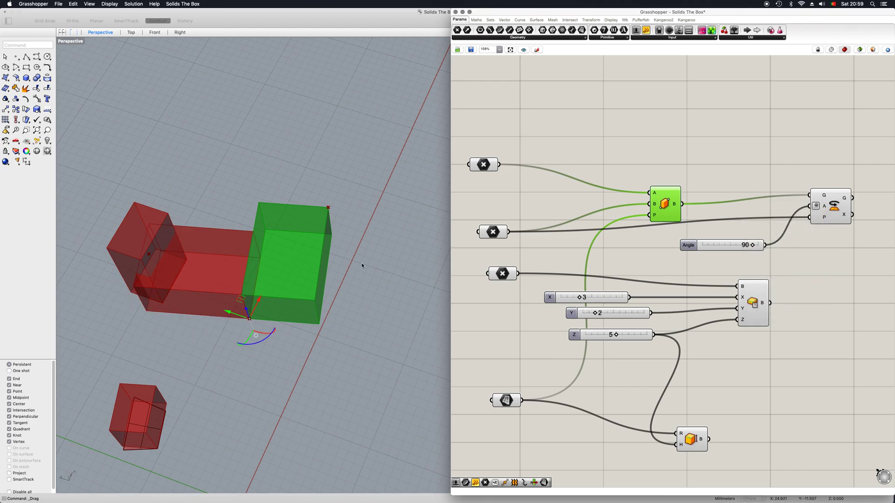
{"action": "mouse_move", "coordinate": [752, 245]}
{"action": "left_mouse_down"}
{"action": "mouse_move", "coordinate": [707, 252]}
{"action": "mouse_move", "coordinate": [743, 250]}
{"action": "left_mouse_up"}
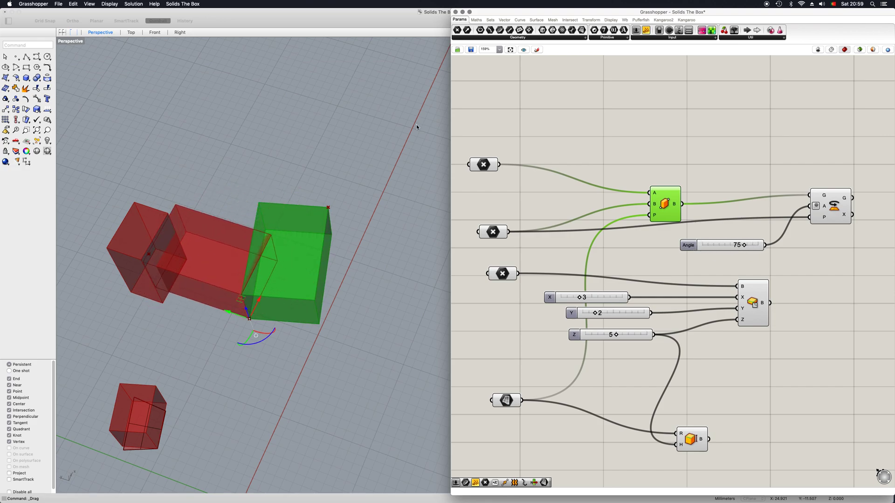
Step: Rewire the Rotate component with the uppermost Point parameter as its plane and the Center Box output as its geometry
{"action": "left_click_drag", "start_coordinate": [497, 163], "coordinate": [810, 217]}
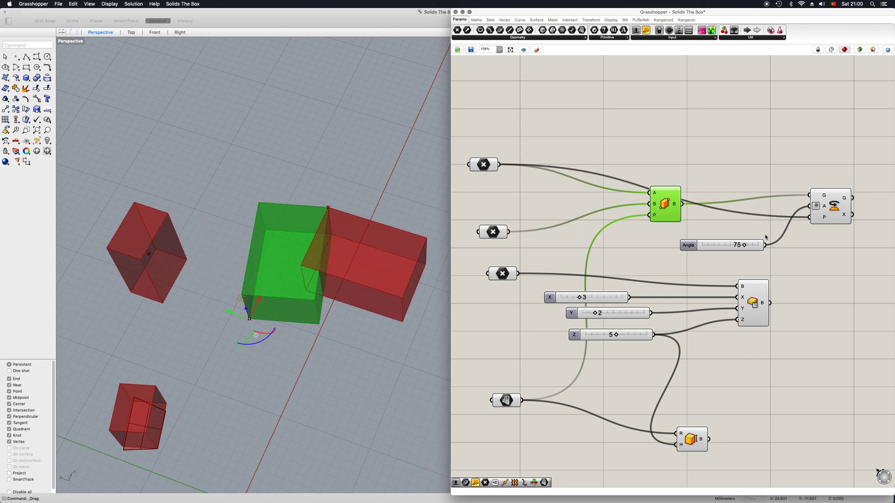
{"action": "right_click_drag", "start_coordinate": [742, 341], "coordinate": [652, 322]}
{"action": "left_click_drag", "start_coordinate": [735, 200], "coordinate": [772, 236]}
{"action": "left_click_drag", "start_coordinate": [680, 284], "coordinate": [753, 216]}
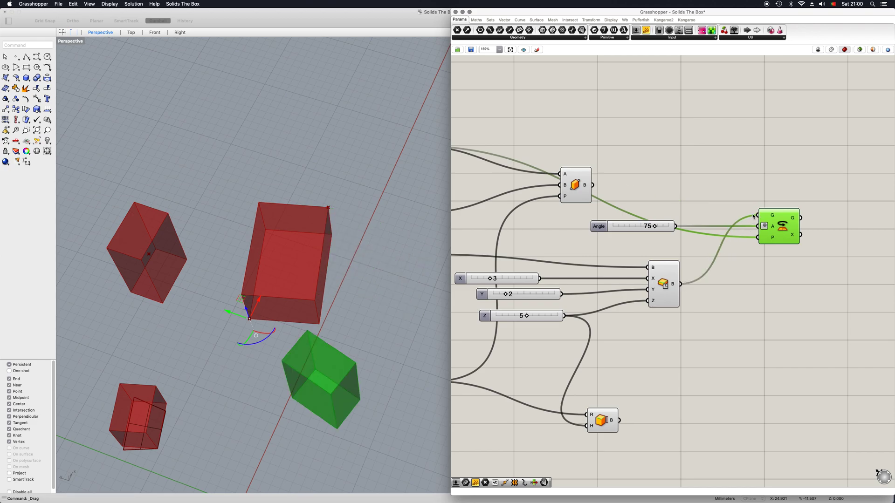
{"action": "right_click_drag", "start_coordinate": [367, 267], "coordinate": [287, 334]}
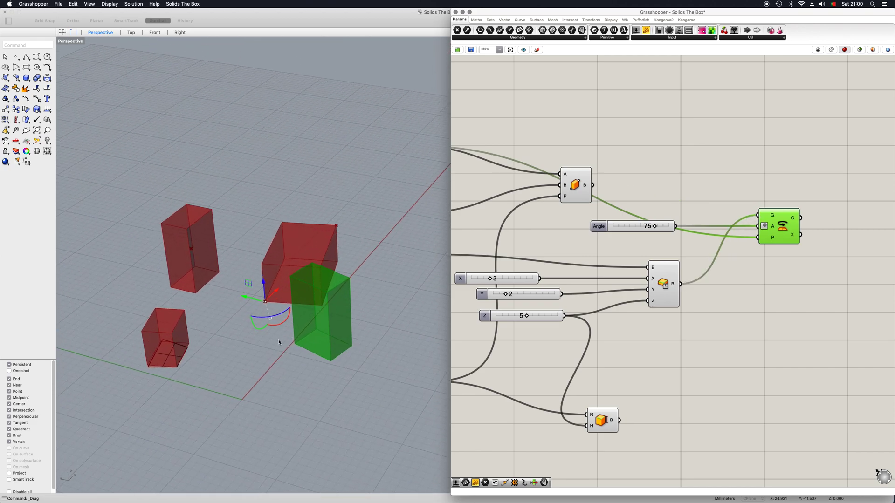
Step: Set the angle slider to 24 and finally to 39, with the uppermost Point parameter selected to highlight the pivot
{"action": "scroll", "coordinate": [648, 296], "scroll_direction": "down", "scroll_amount": 3}
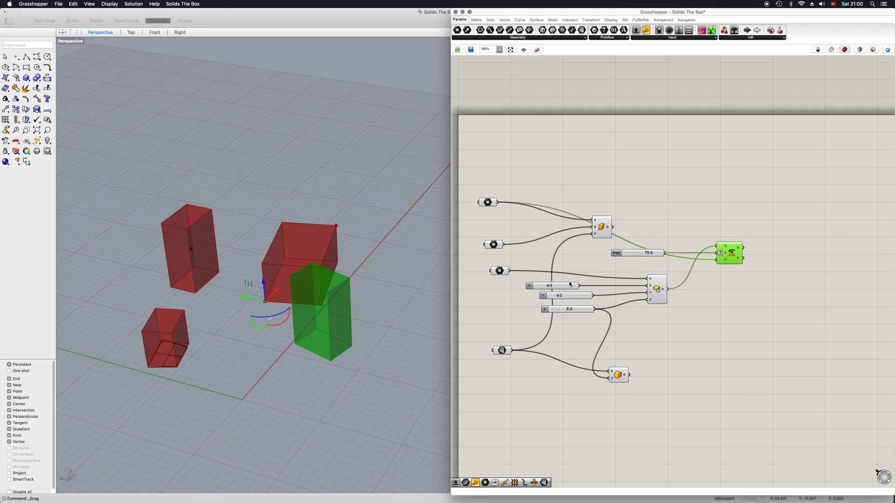
{"action": "scroll", "coordinate": [596, 275], "scroll_direction": "up", "scroll_amount": 1}
{"action": "left_click_drag", "start_coordinate": [661, 250], "coordinate": [637, 252]}
{"action": "scroll", "coordinate": [440, 271], "scroll_direction": "up", "scroll_amount": 2}
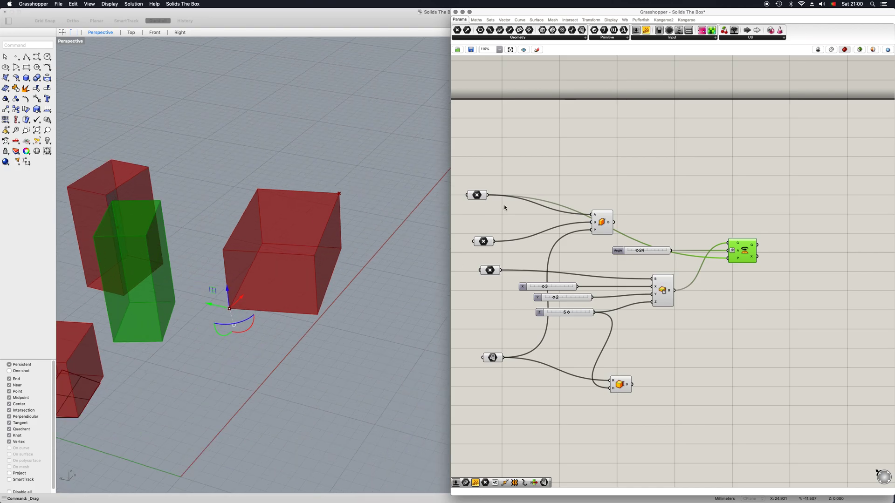
{"action": "left_click", "coordinate": [478, 195]}
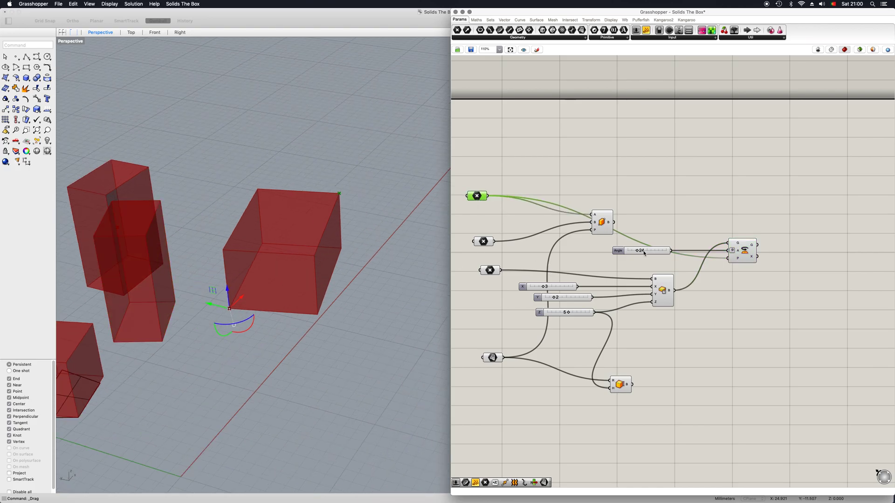
{"action": "mouse_move", "coordinate": [647, 250]}
{"action": "left_mouse_down"}
{"action": "mouse_move", "coordinate": [666, 251]}
{"action": "mouse_move", "coordinate": [653, 251]}
{"action": "left_mouse_up"}
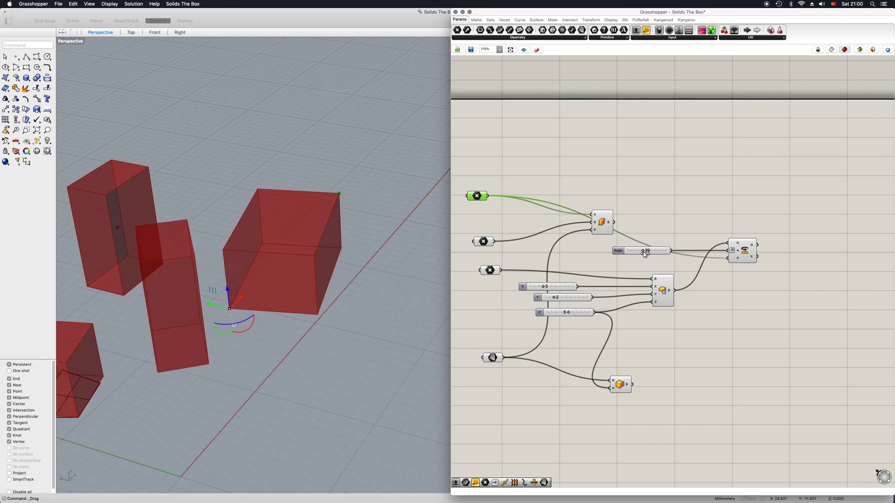
Step: Move the Rotate component below the Center Box level and connect the Box Rectangle output to its geometry input
{"action": "left_click_drag", "start_coordinate": [754, 241], "coordinate": [753, 302]}
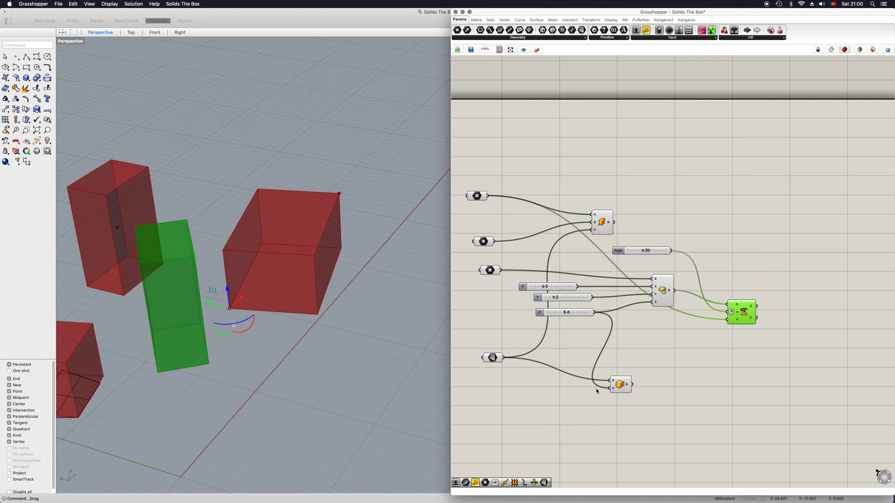
{"action": "left_click_drag", "start_coordinate": [632, 384], "coordinate": [732, 346]}
{"action": "scroll", "coordinate": [611, 365], "scroll_direction": "down", "scroll_amount": 1}
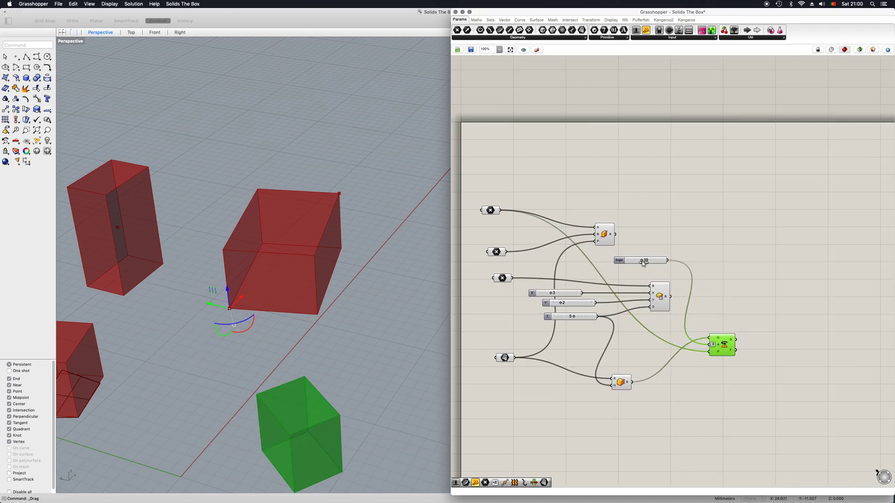
{"action": "mouse_move", "coordinate": [643, 261]}
{"action": "left_mouse_down"}
{"action": "mouse_move", "coordinate": [635, 262]}
{"action": "mouse_move", "coordinate": [642, 261]}
{"action": "left_mouse_up"}
{"action": "left_click", "coordinate": [632, 276]}
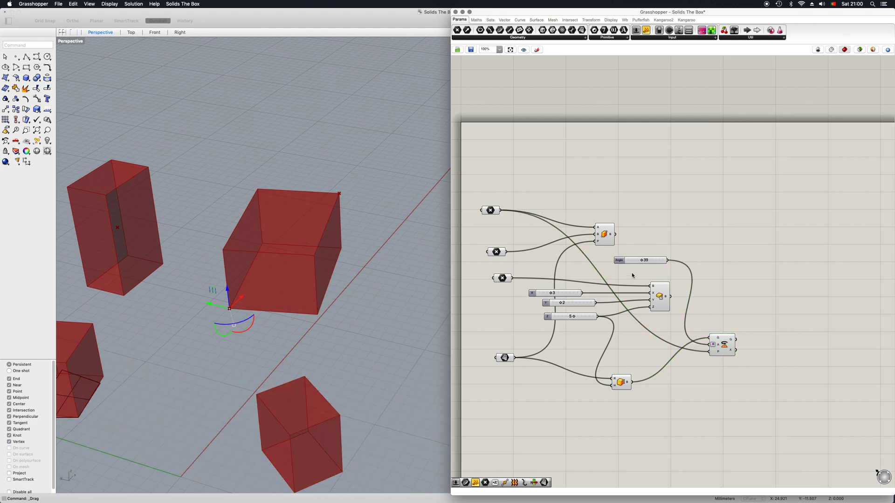
Step: Shift the Box 2Pt component slightly away from its Point parameters and deselect it
{"action": "scroll", "coordinate": [632, 276], "scroll_direction": "down", "scroll_amount": 1}
{"action": "scroll", "coordinate": [569, 308], "scroll_direction": "up", "scroll_amount": 1}
{"action": "scroll", "coordinate": [112, 334], "scroll_direction": "down", "scroll_amount": 10}
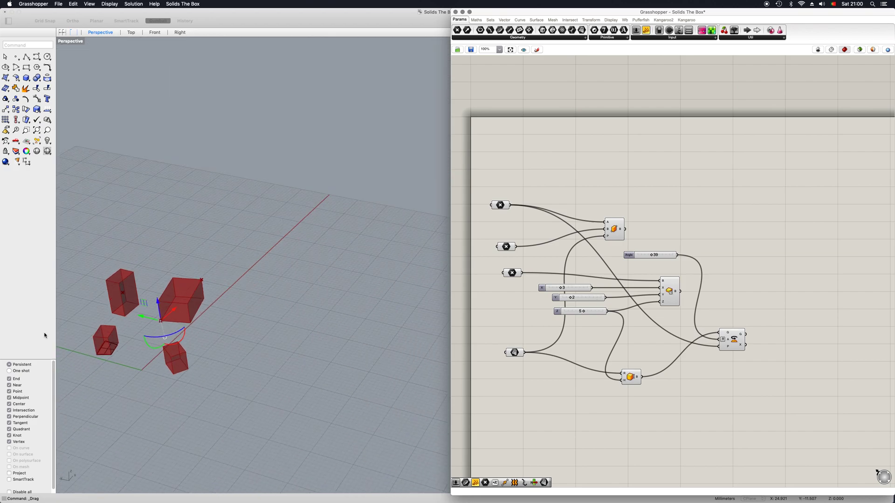
{"action": "scroll", "coordinate": [107, 325], "scroll_direction": "up", "scroll_amount": 5}
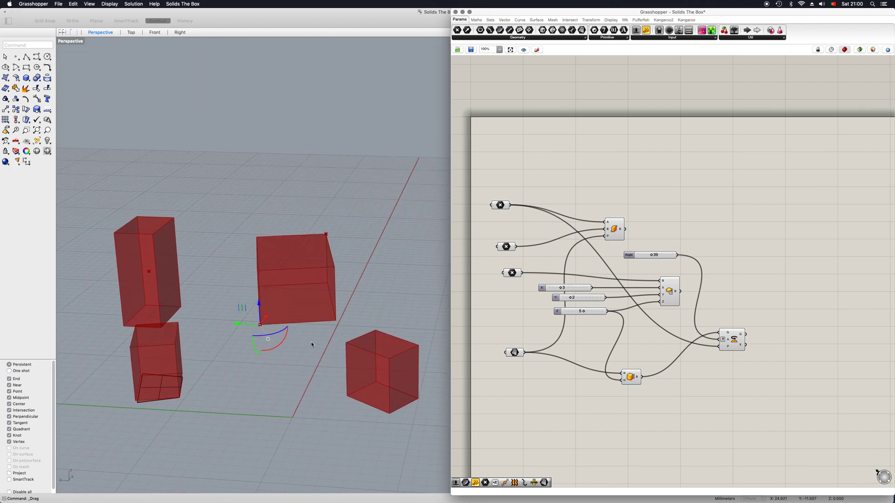
{"action": "right_click_drag", "start_coordinate": [297, 343], "coordinate": [288, 348]}
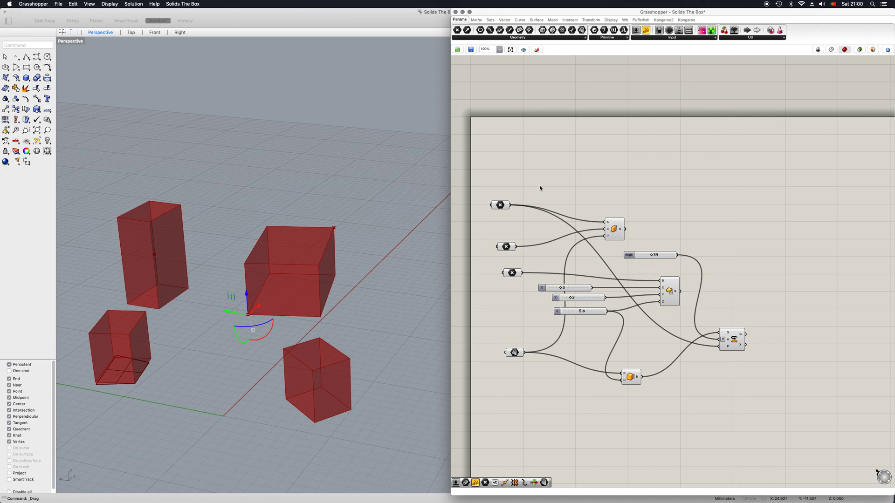
{"action": "left_click_drag", "start_coordinate": [613, 229], "coordinate": [616, 227]}
{"action": "left_click", "coordinate": [653, 222]}
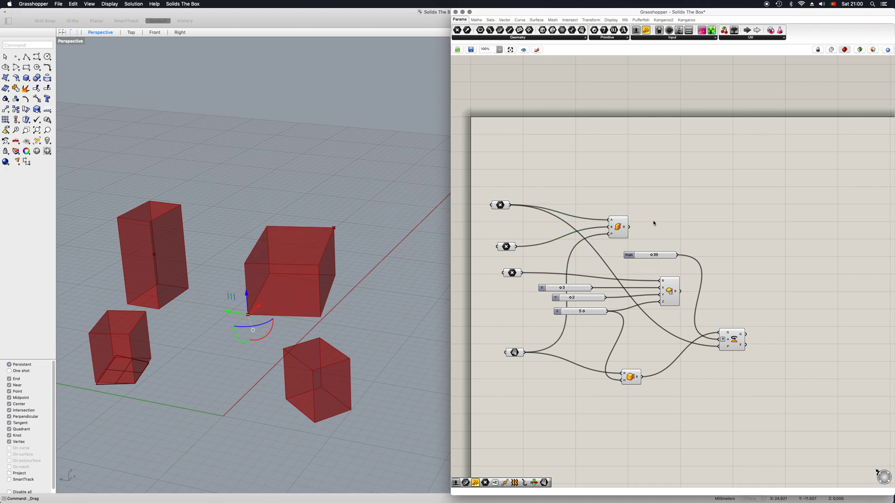